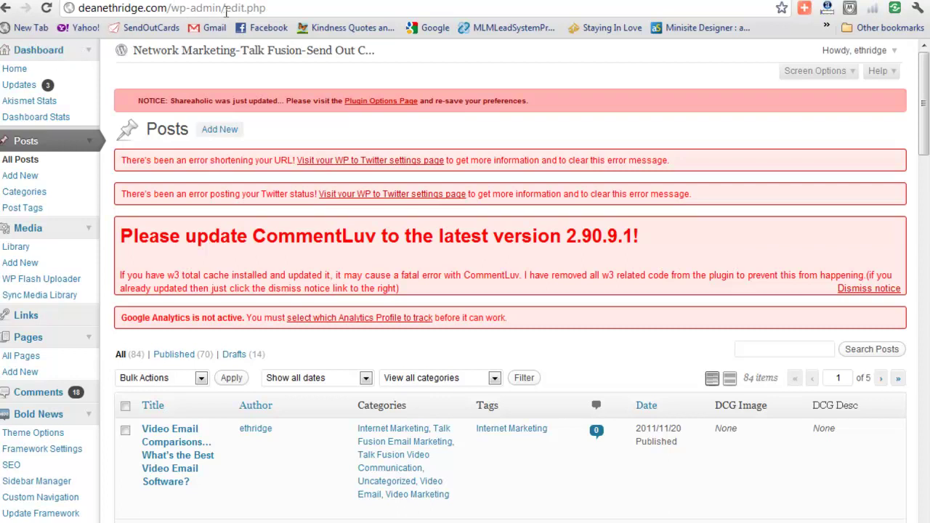
- Open the site's admin dashboard home and look over its stats, drafts and recent comments
left_click_drag(222, 8, 158, 8)
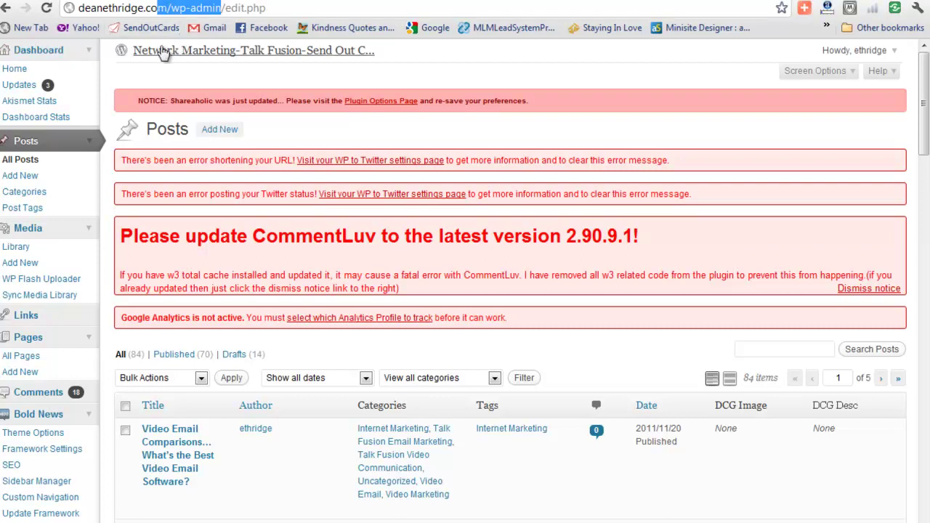
left_click(52, 53)
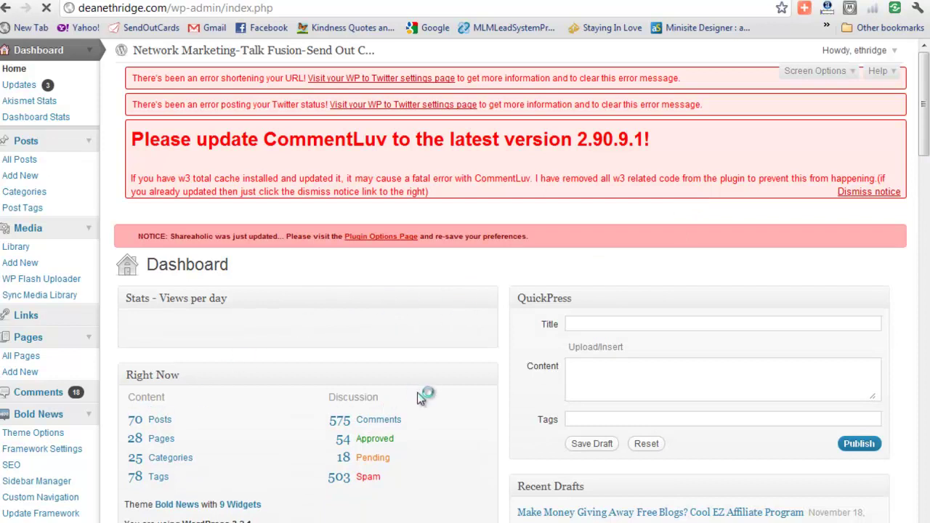
scroll(646, 373, "down", 7)
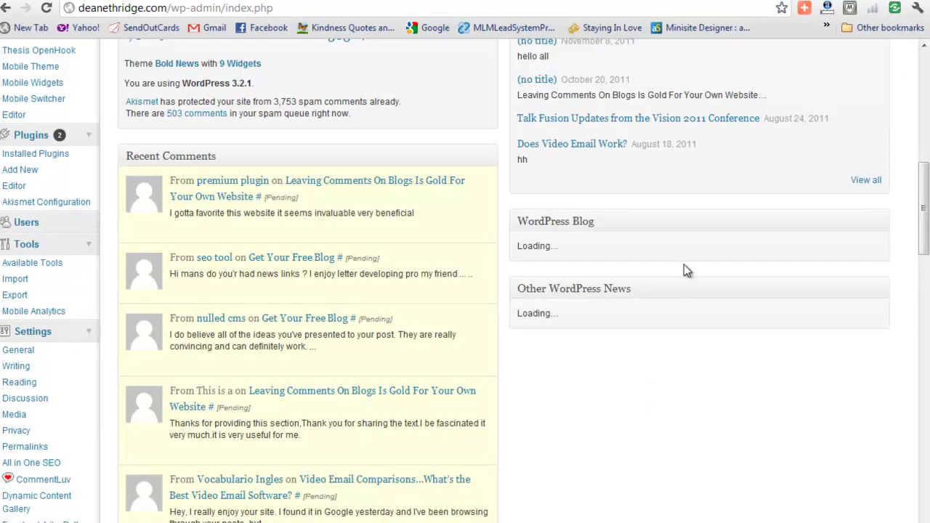
scroll(683, 276, "up", 5)
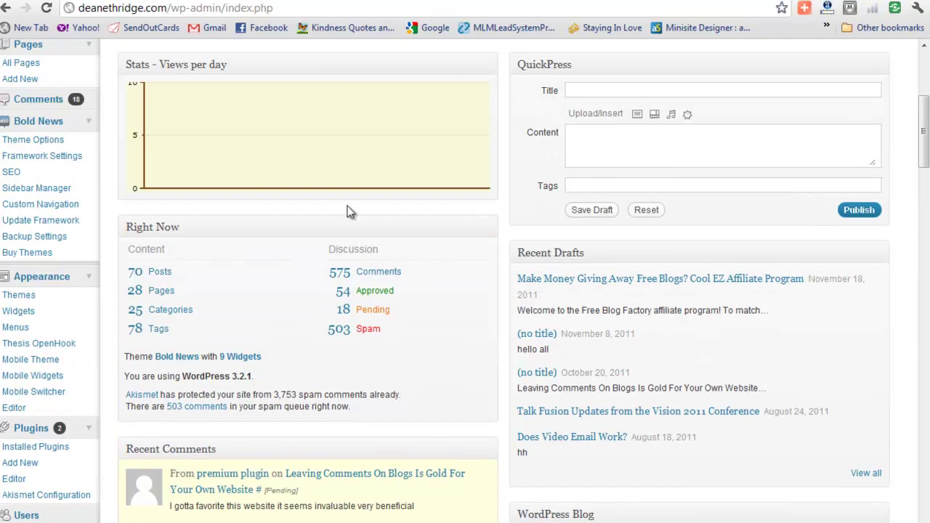
scroll(33, 193, "up", 5)
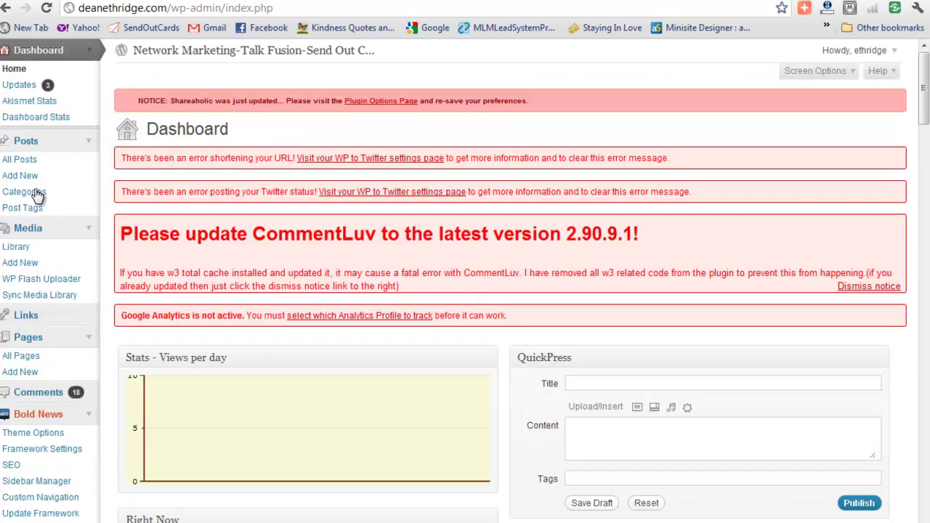
- Add a new post from the list of all posts, titled "Test" with the body text "Sample Post!"
left_click(24, 158)
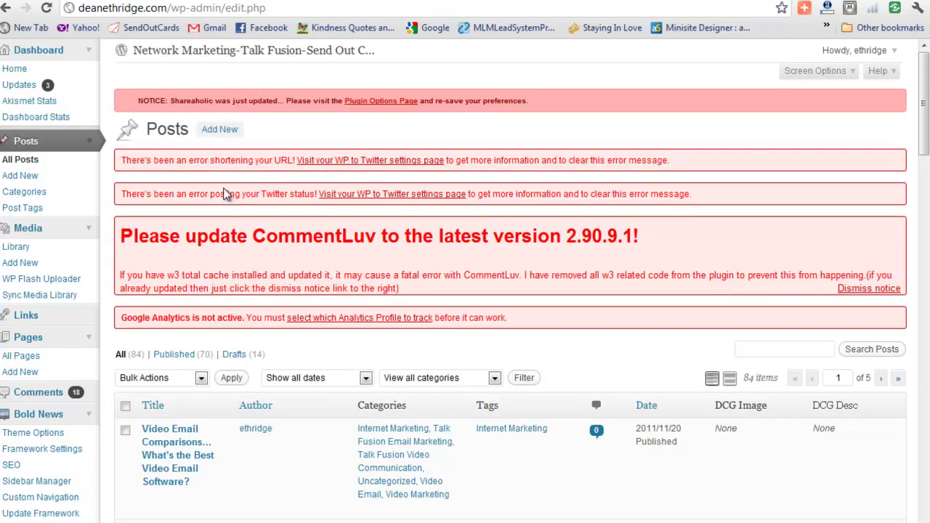
left_click(220, 130)
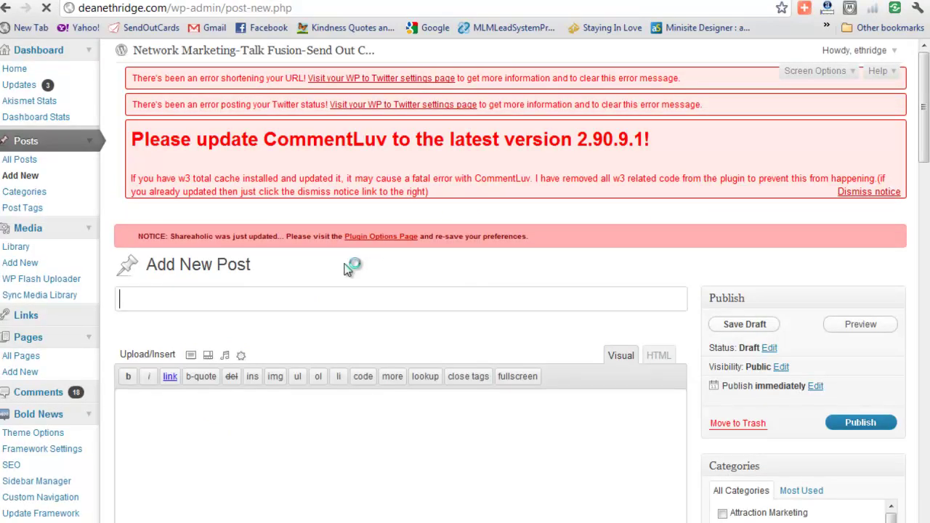
scroll(347, 268, "down", 1)
type("Test")
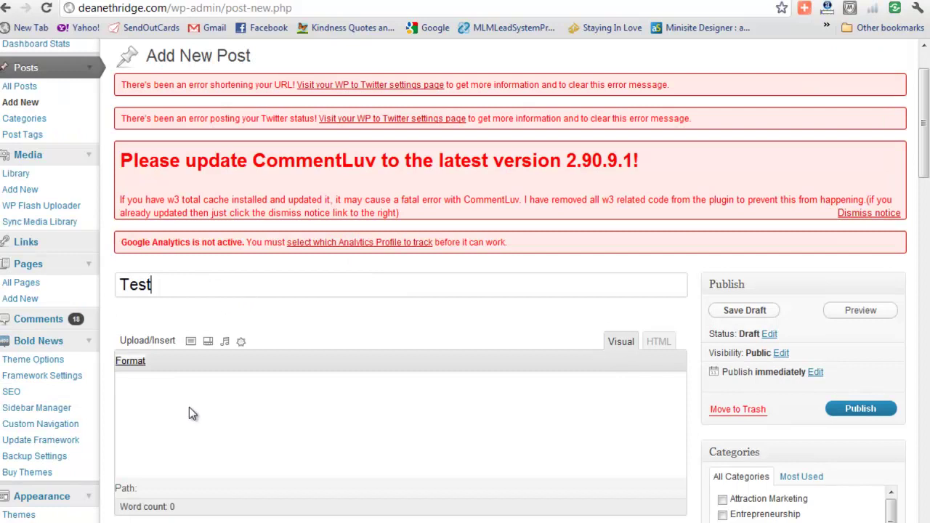
left_click(226, 414)
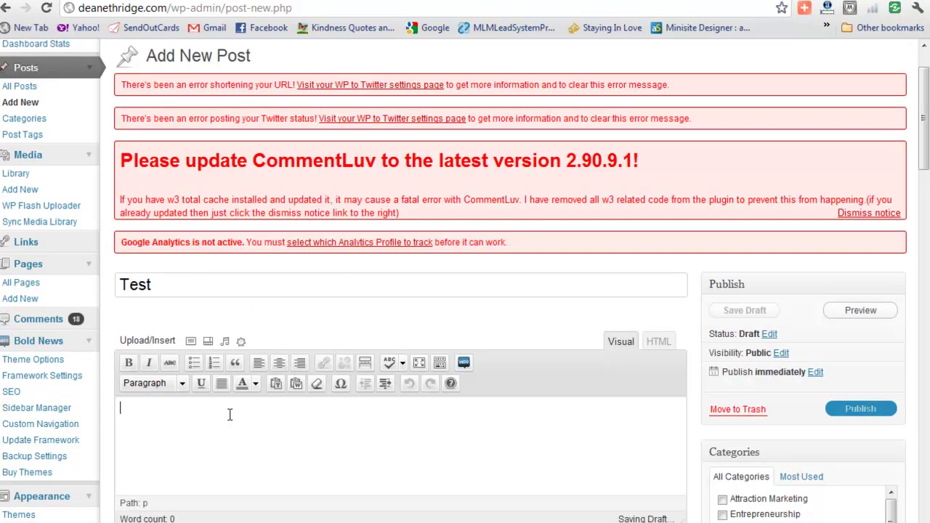
type("Sample Post!")
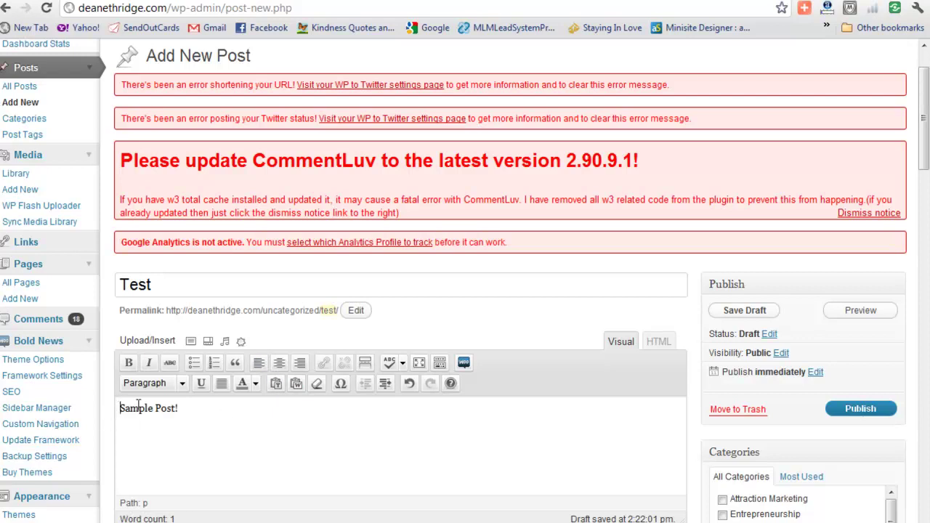
left_click(191, 341)
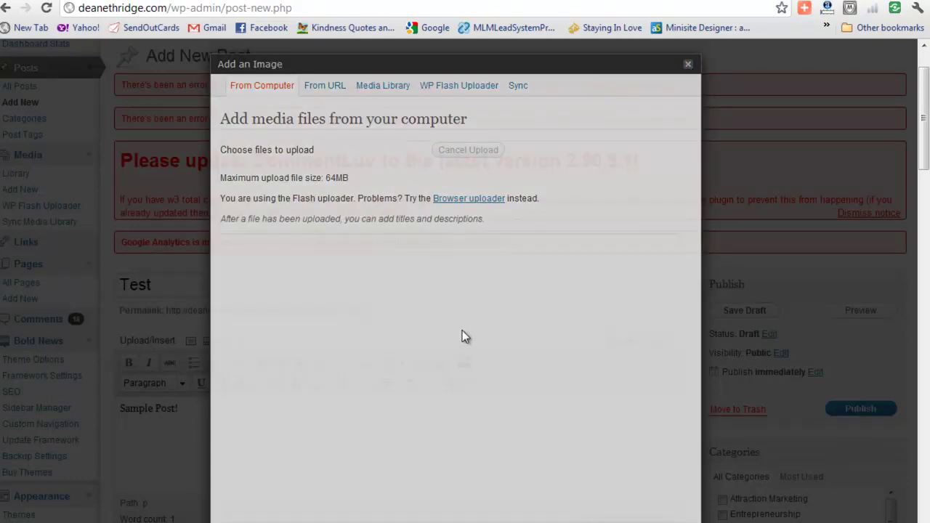
left_click(687, 64)
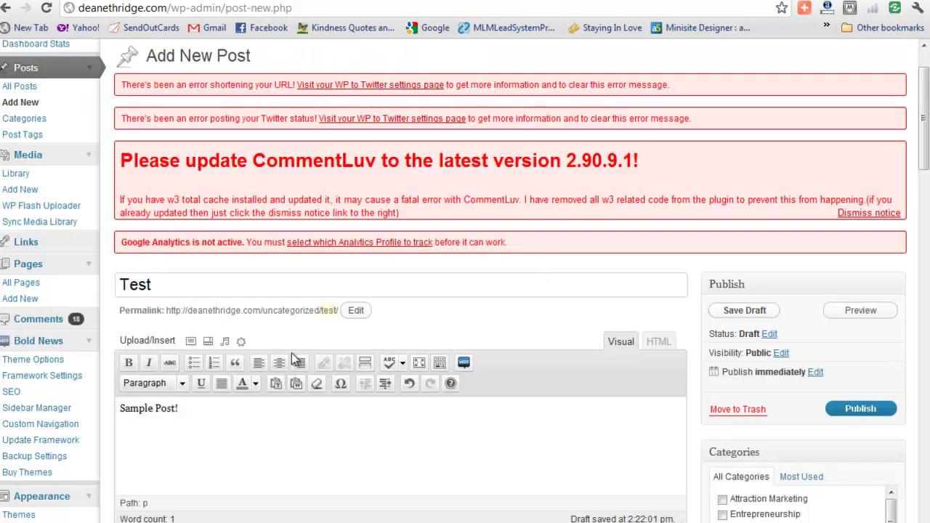
left_click(441, 363)
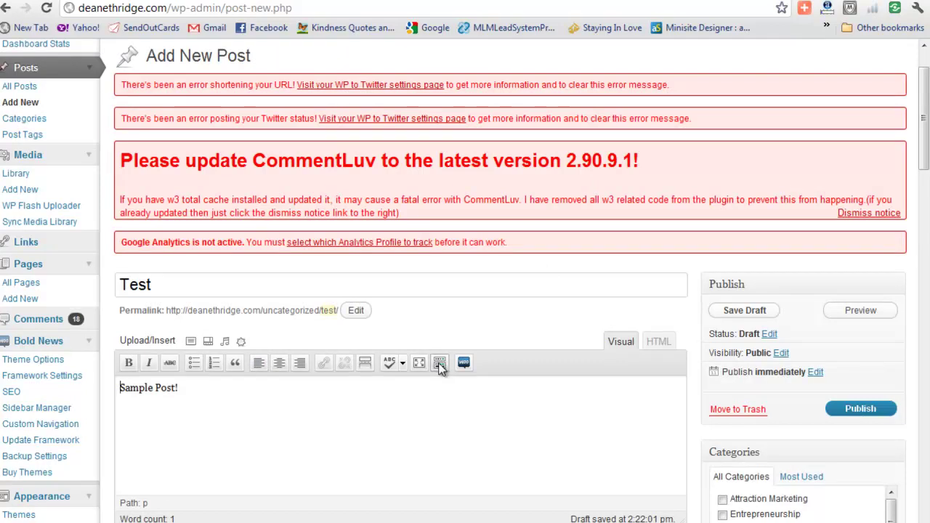
left_click(440, 363)
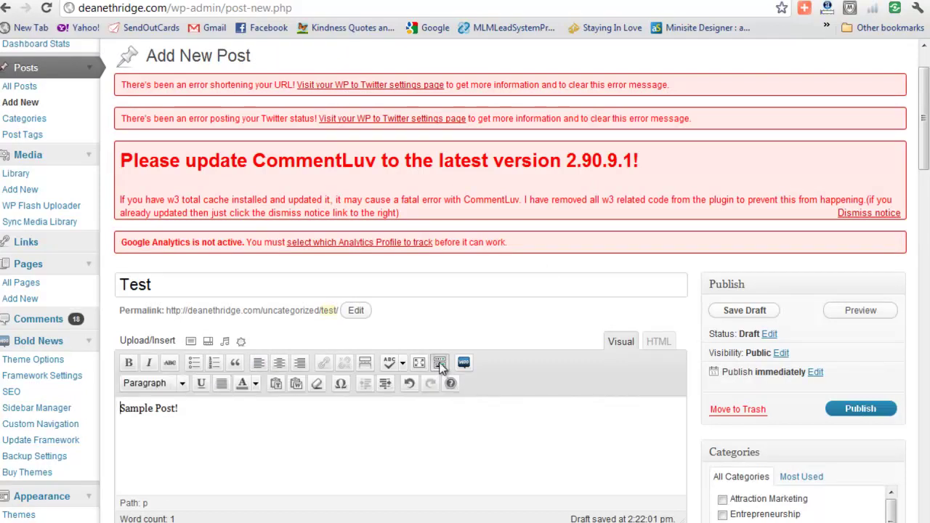
- Format the "Sample Post!" line as Heading 1 and colour its text dark blue
left_click(183, 384)
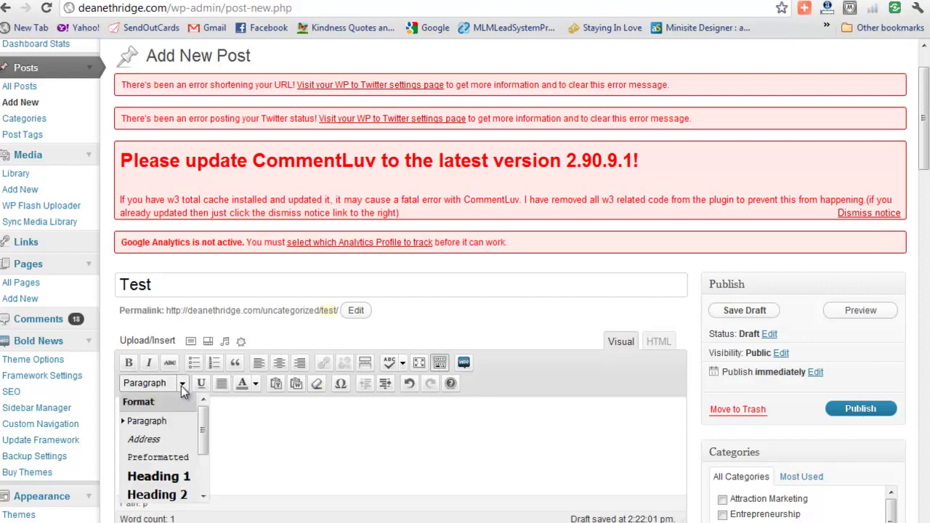
left_click(191, 477)
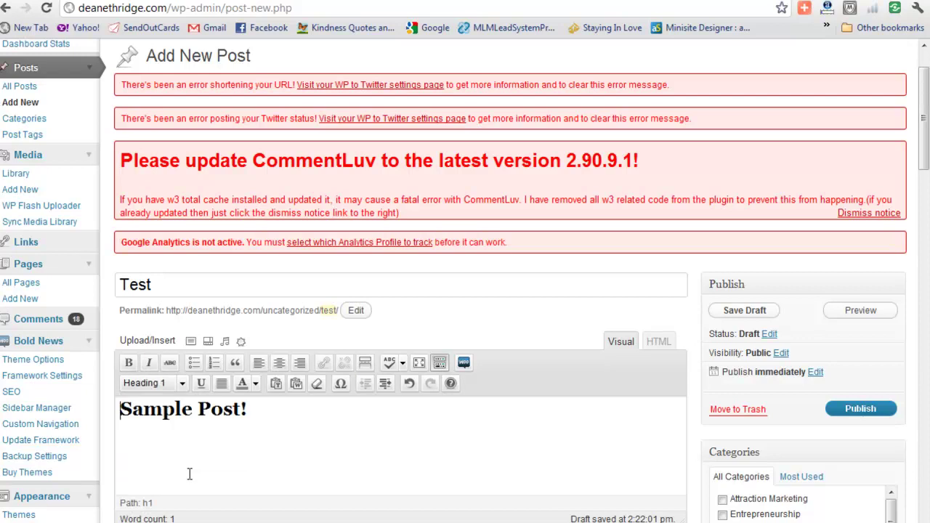
left_click_drag(254, 408, 109, 409)
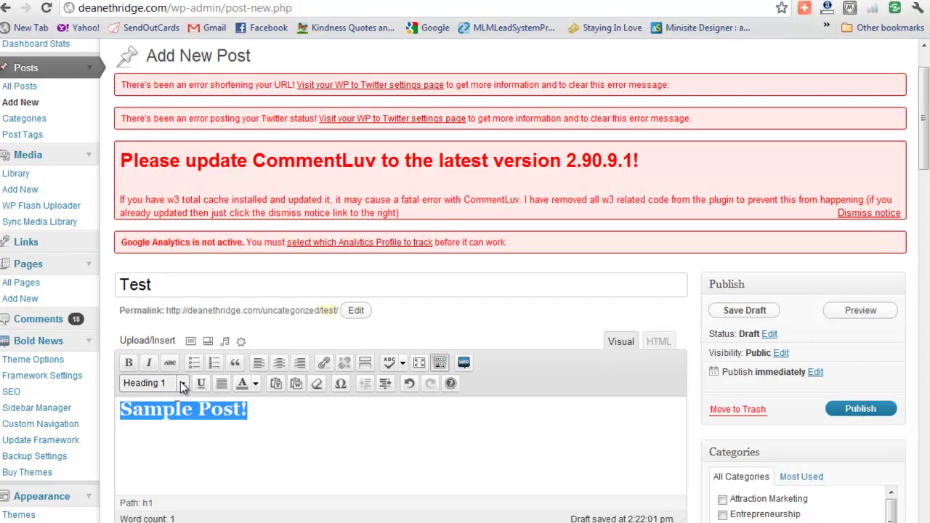
left_click_drag(261, 412, 58, 407)
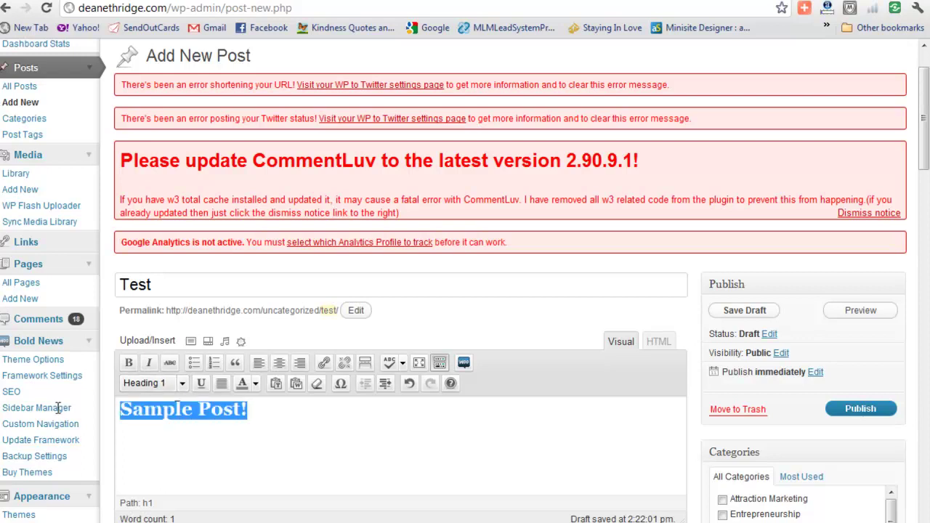
left_click(256, 383)
left_click(302, 399)
- Add the paragraph "Hello World!" on a new line below the heading
left_click(266, 407)
key("Return")
type("Hello World!")
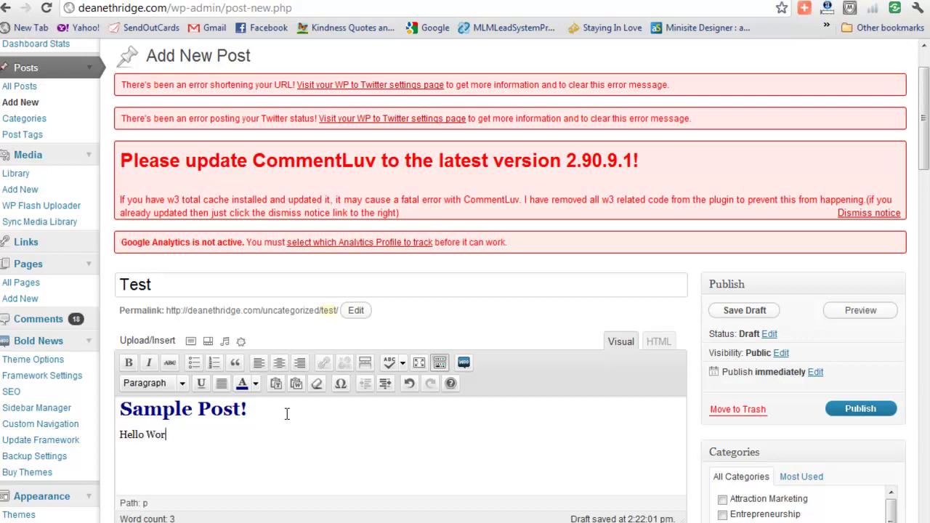
- Upload the image 365.5.1-214x300.jpg to the post from the Blog Pics folder inside Pictures
left_click(192, 342)
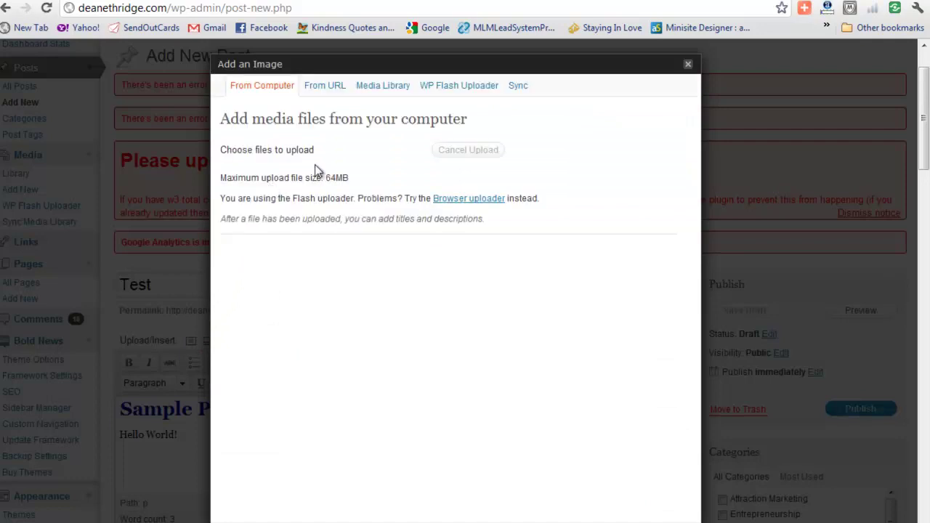
left_click(381, 154)
left_click(371, 154)
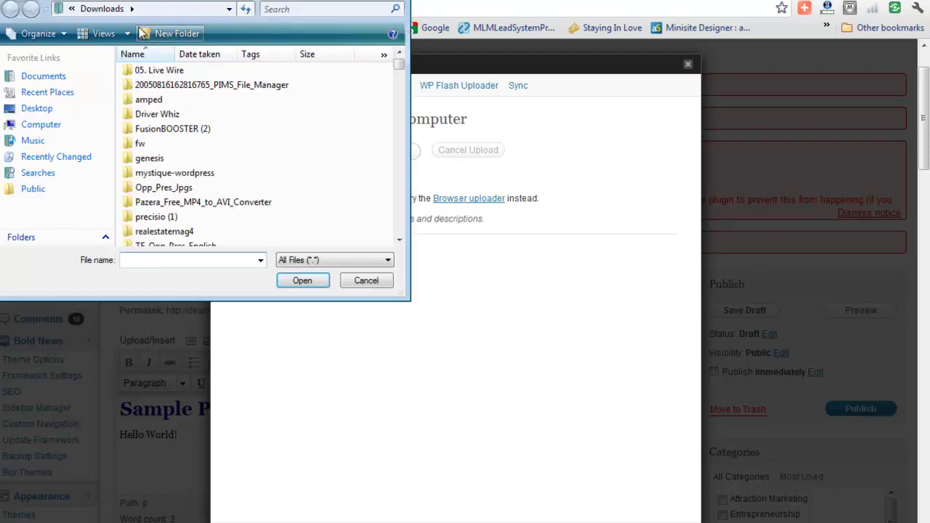
left_click(73, 10)
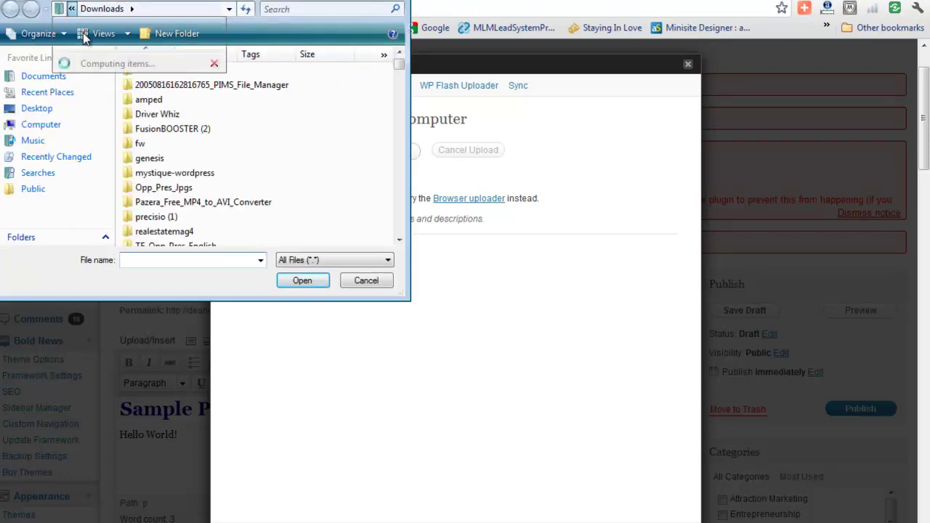
left_click(324, 195)
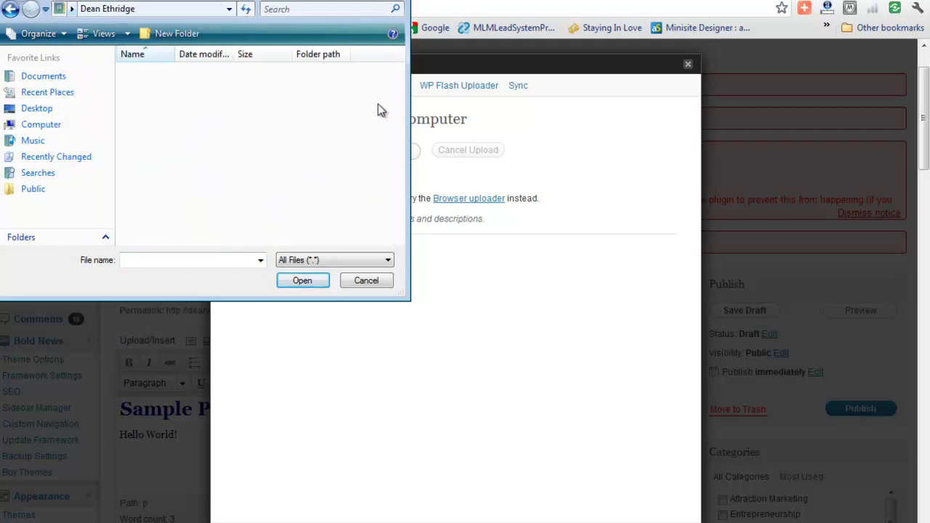
left_click_drag(401, 91, 400, 176)
double_click(155, 103)
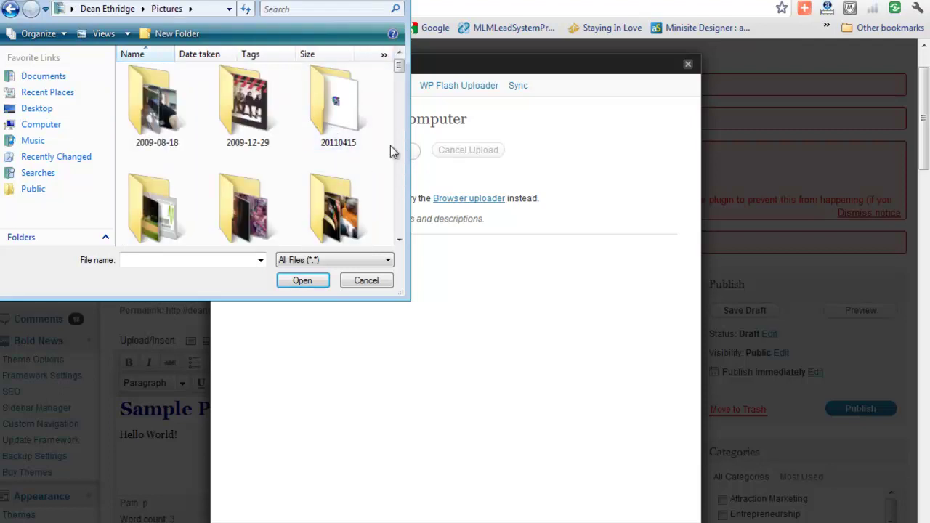
mouse_move(399, 66)
left_mouse_down()
mouse_move(401, 86)
mouse_move(399, 75)
left_mouse_up()
double_click(165, 198)
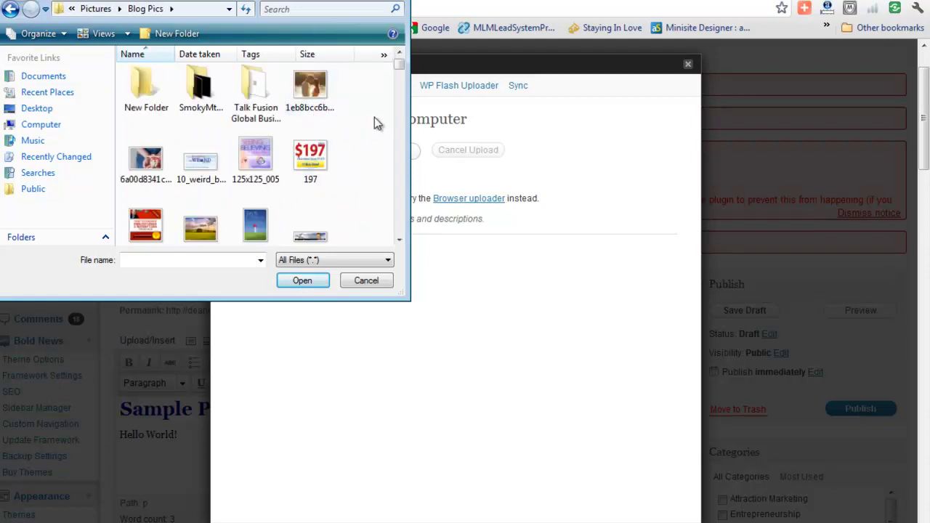
left_click_drag(400, 66, 402, 74)
double_click(259, 92)
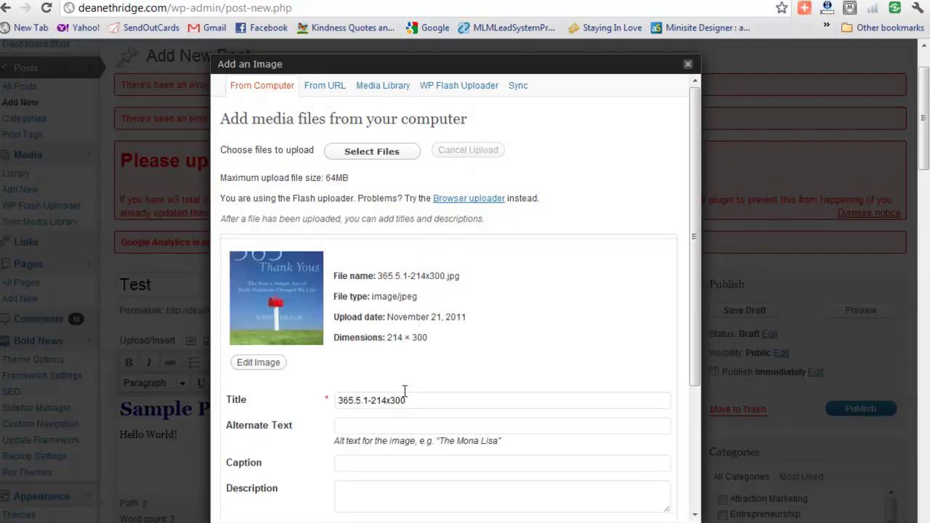
- Replace the uploaded image's title with "Greeting Cards, Thank You Notes"
left_click(409, 425)
left_click_drag(443, 396, 341, 393)
key("BackSpace")
key("BackSpace")
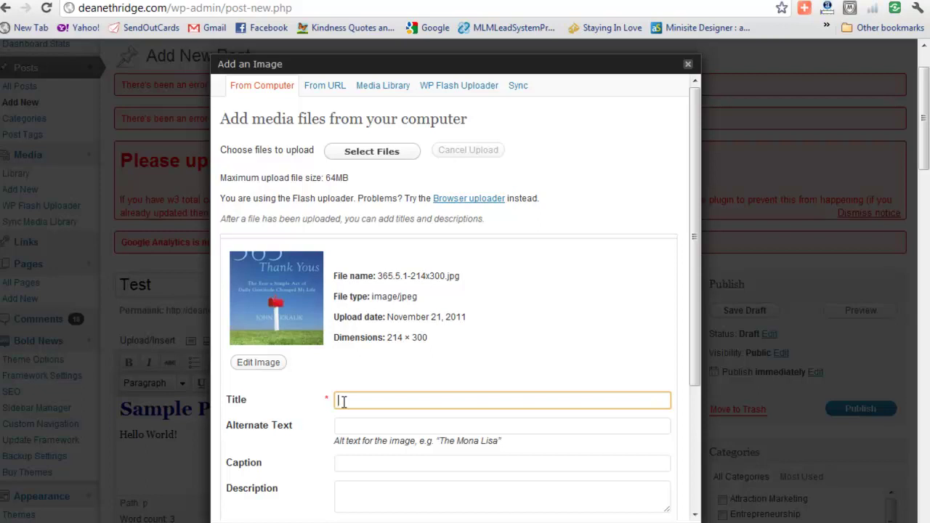
type("reeting Cards, Thank ")
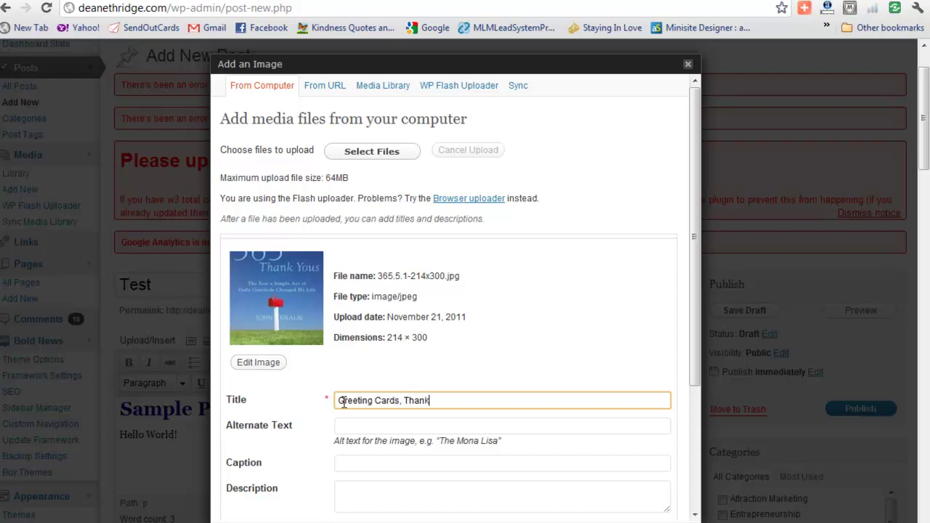
type("You Notes")
- Set the image's alternate text to "sendoutcards,send out cards,custom greeting cards"
key("Tab")
type("sendoutcard")
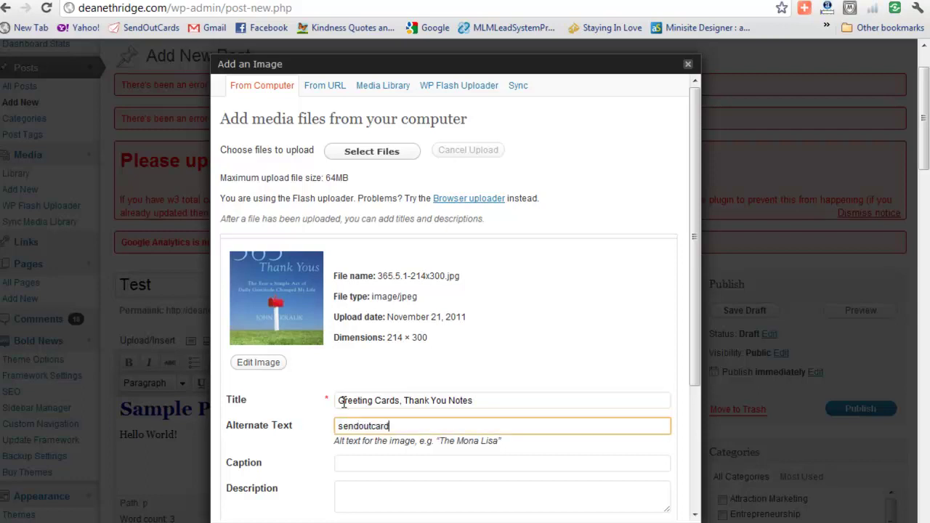
type("s.send out cards,customer")
key("BackSpace")
key("BackSpace")
type("greeting c ards")
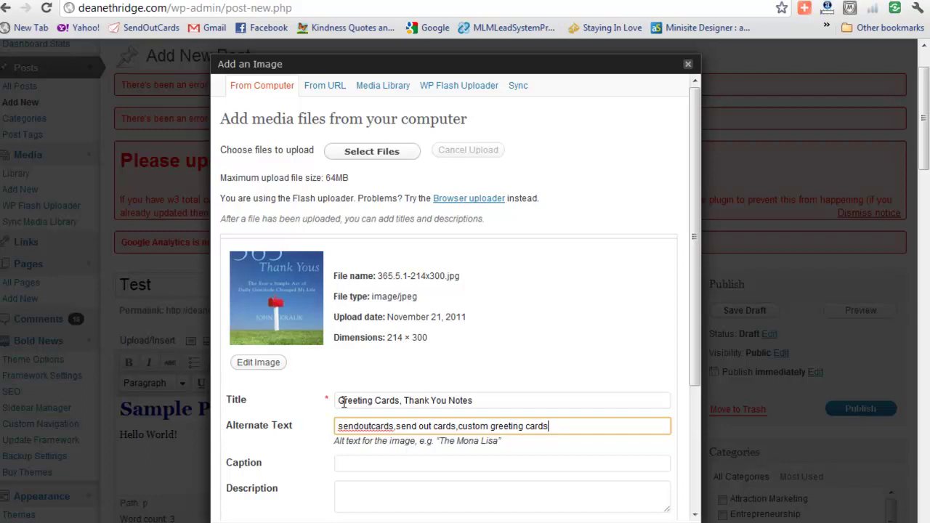
- Use the uploaded image as the post's featured image and insert it into the post
scroll(373, 405, "down", 1)
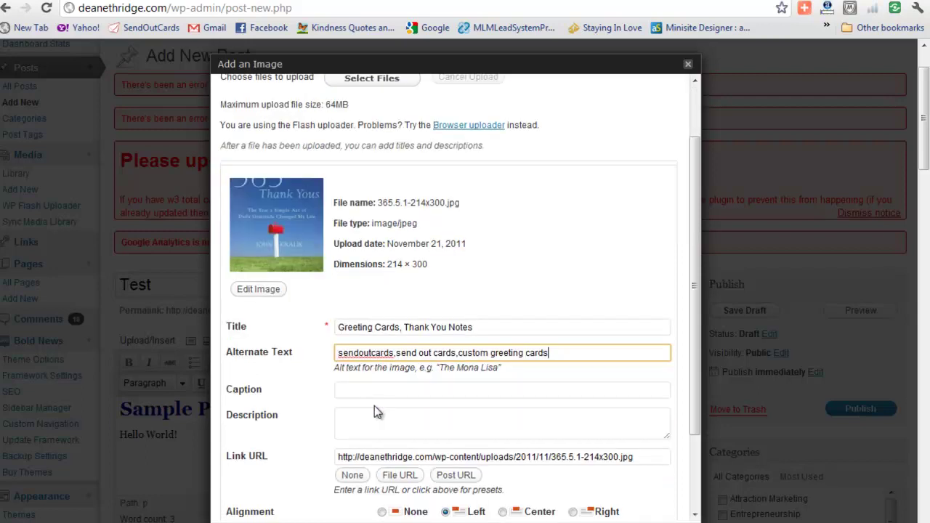
scroll(523, 405, "down", 2)
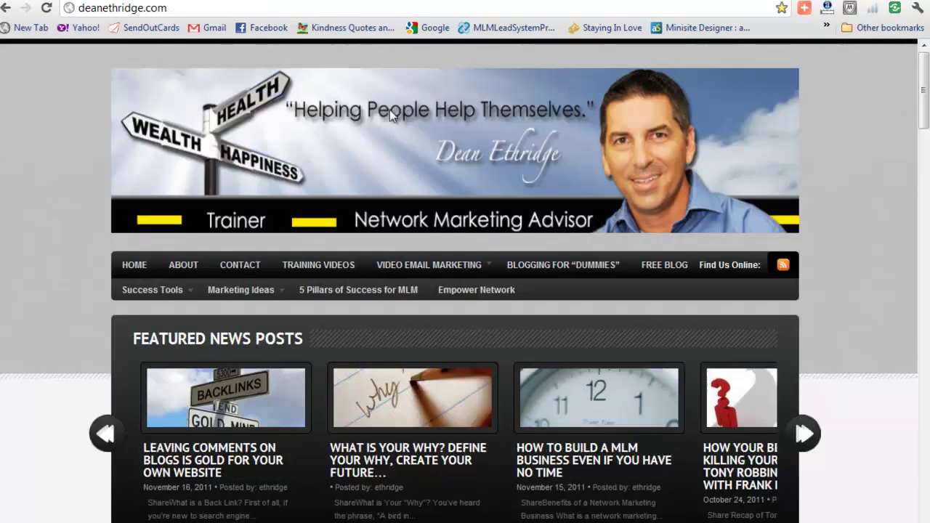
scroll(389, 110, "down", 10)
scroll(147, 65, "up", 2)
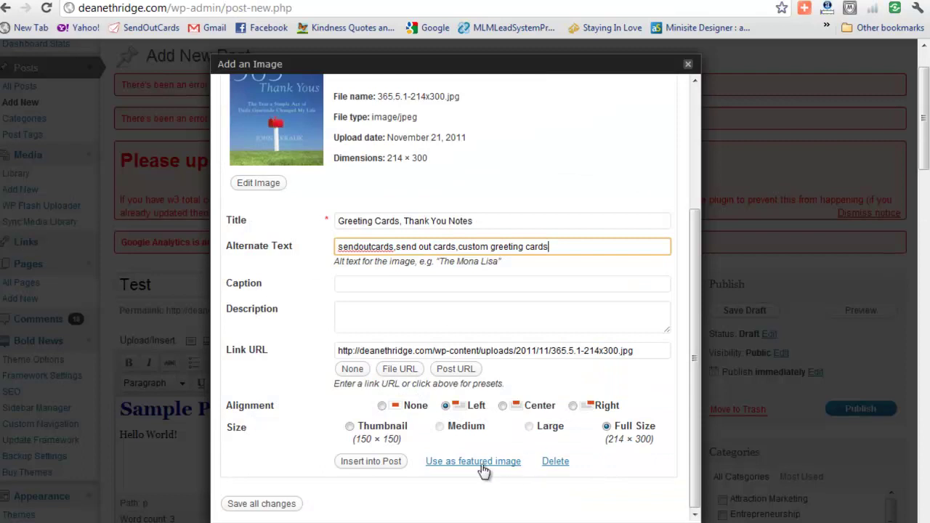
left_click(481, 466)
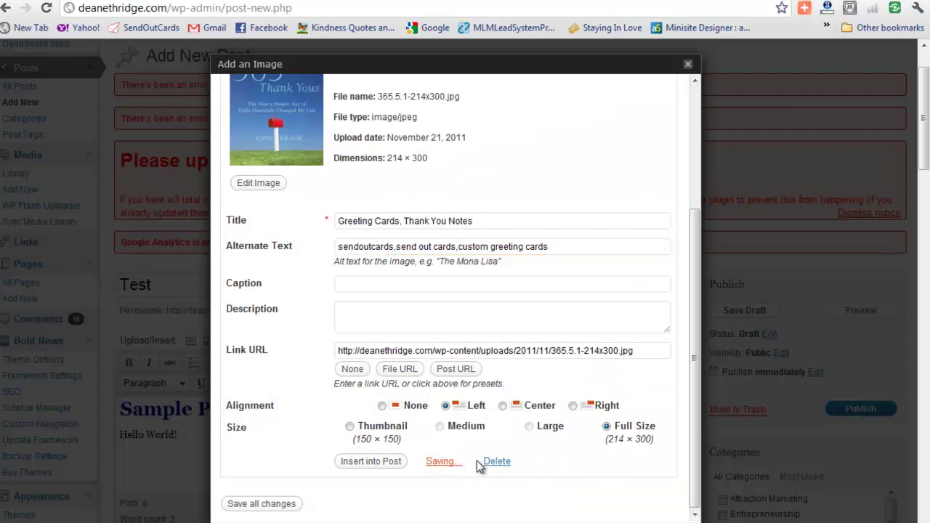
left_click(370, 463)
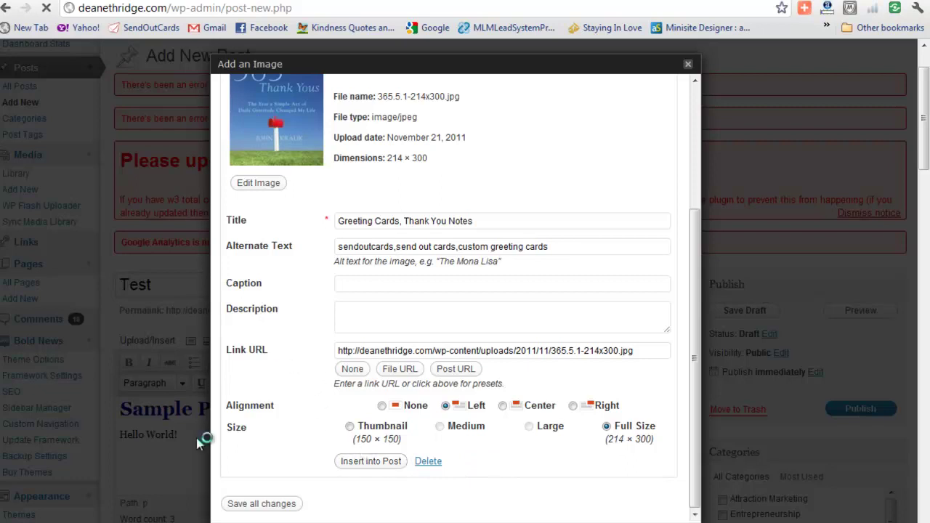
- Add the text "How are you?" after "Hello World!" in the post body
scroll(330, 299, "down", 2)
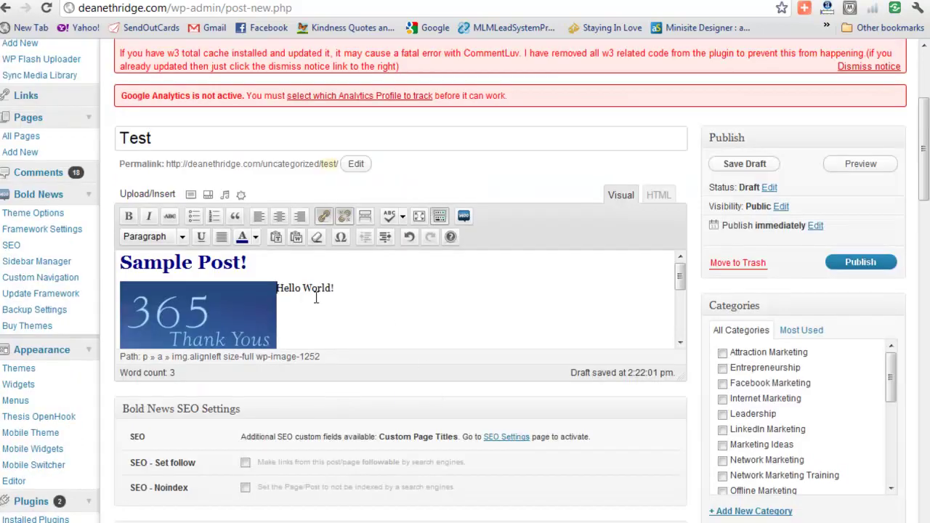
left_click(356, 293)
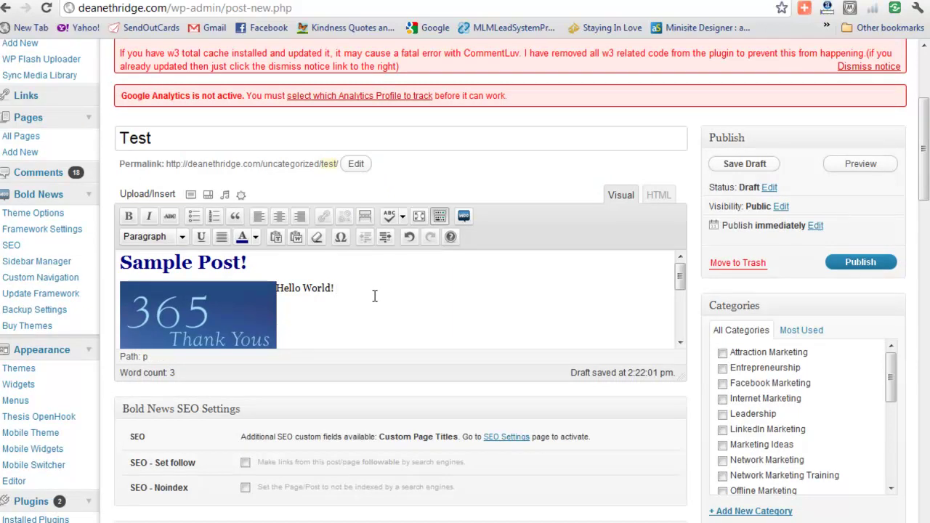
type("How are you?")
left_click_drag(397, 289, 363, 289)
left_click(325, 216)
left_click(422, 172)
type("www.appreciationwithcards.com")
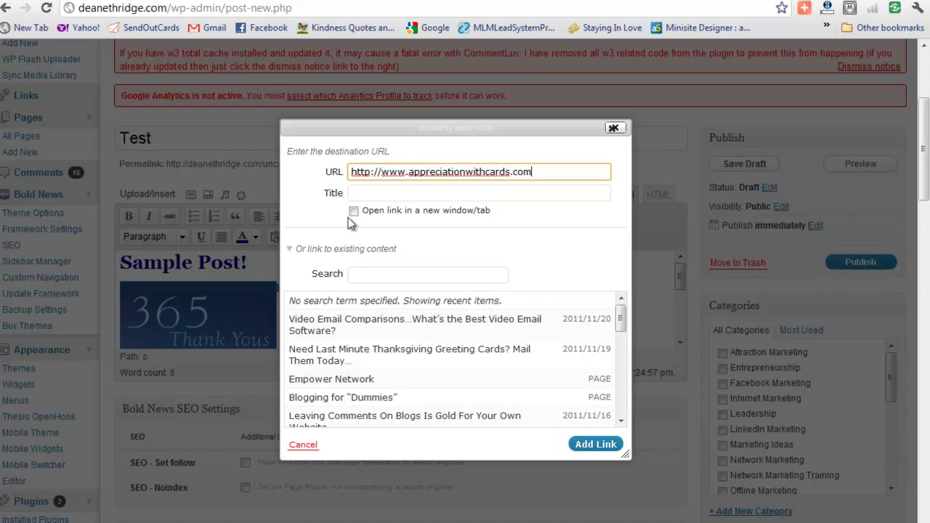
left_click(353, 211)
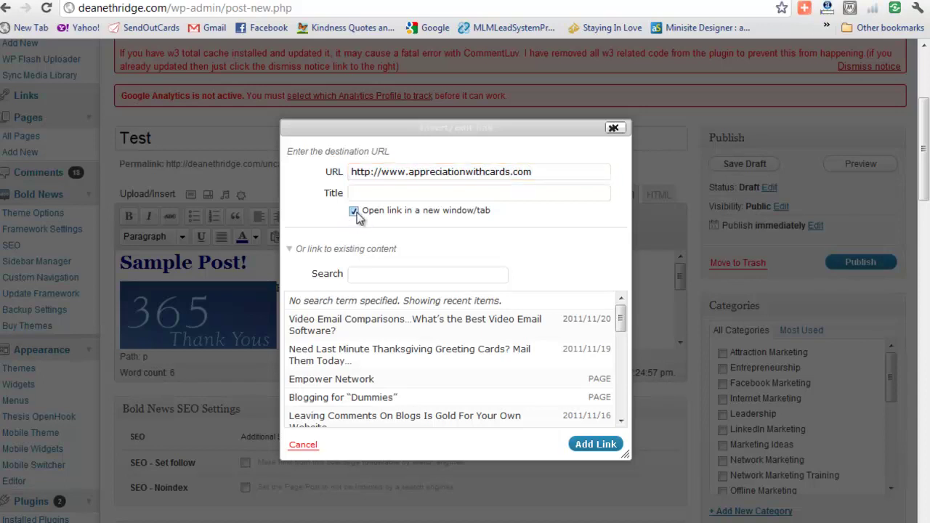
left_click(586, 450)
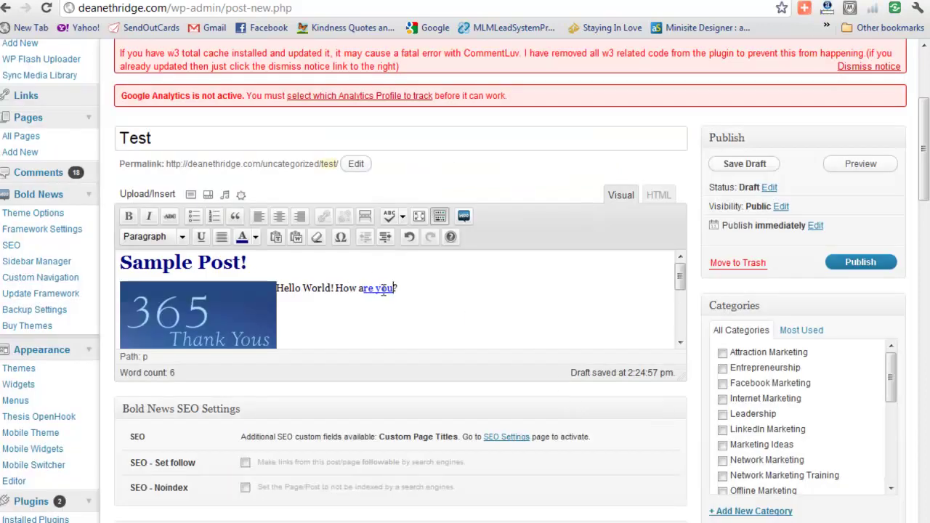
- Format the line "Hello World! How are you?" as Heading 2
scroll(453, 293, "down", 3)
scroll(472, 306, "down", 2)
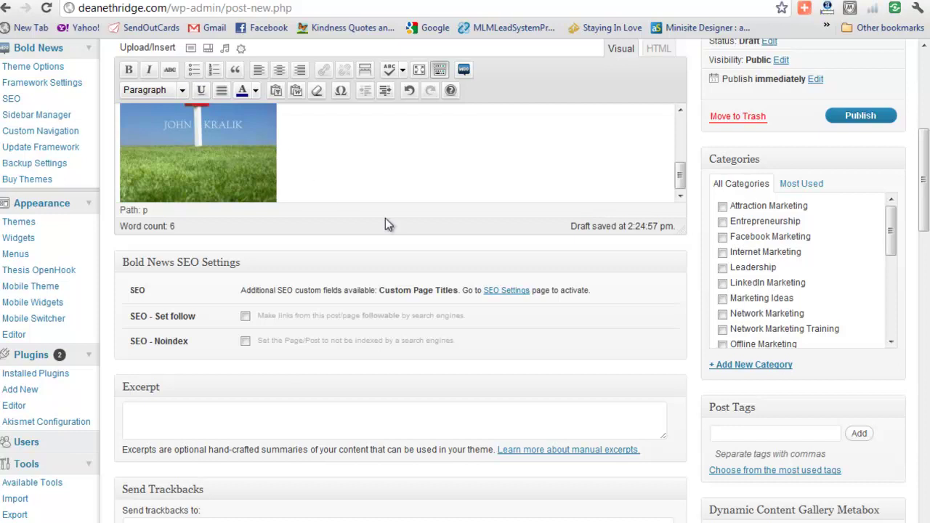
scroll(384, 221, "up", 1)
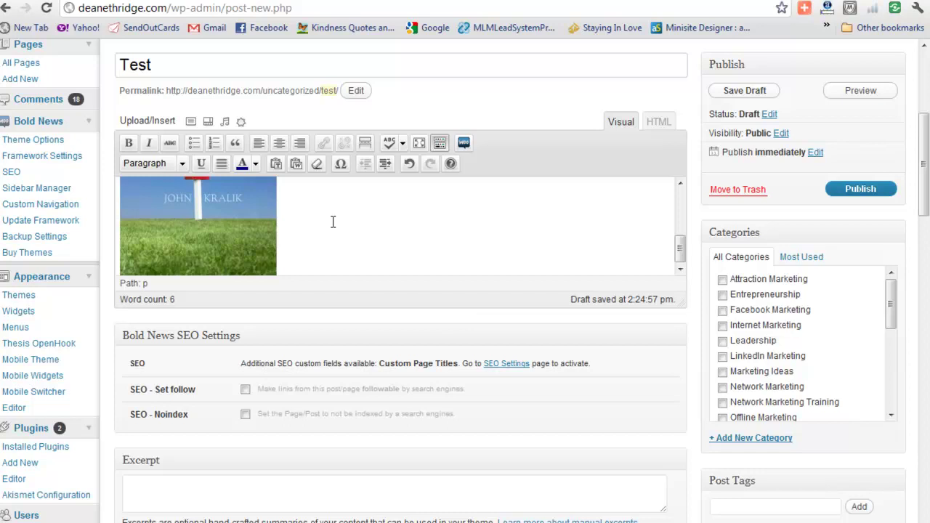
scroll(344, 233, "up", 3)
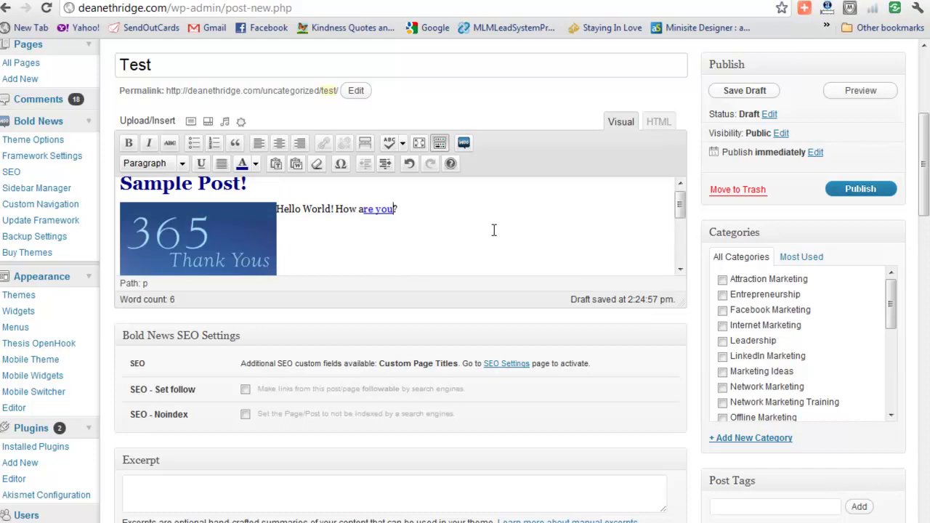
left_click_drag(399, 209, 275, 209)
left_click(182, 163)
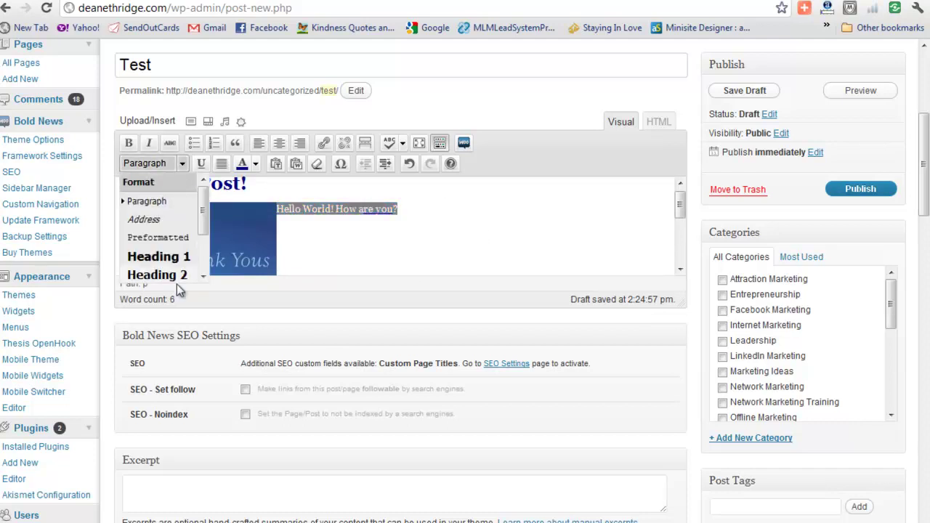
scroll(203, 270, "down", 2)
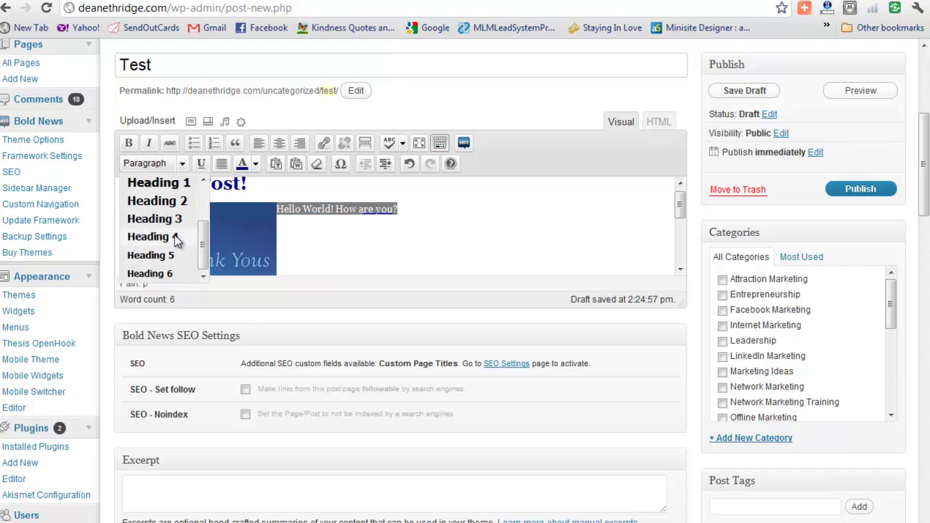
left_click(186, 210)
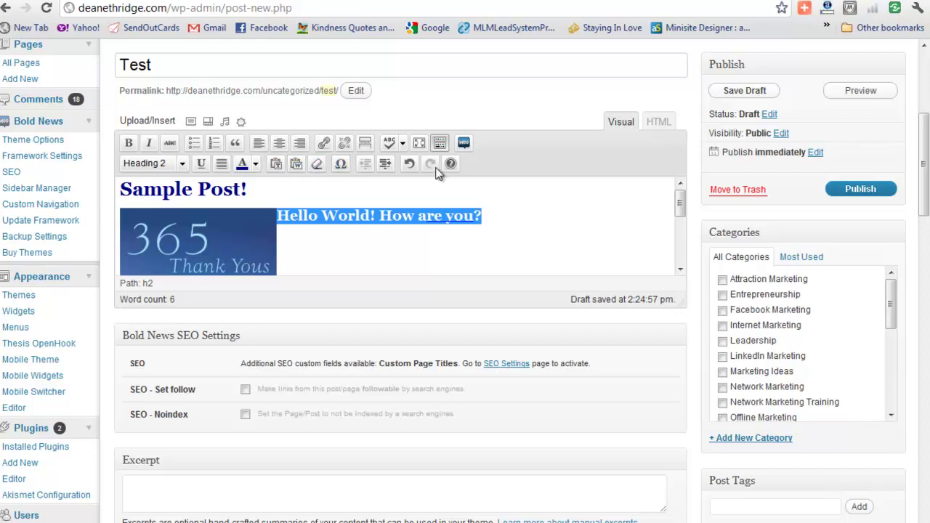
- Enable the Set follow option in the post's Bold News SEO settings
scroll(542, 226, "down", 5)
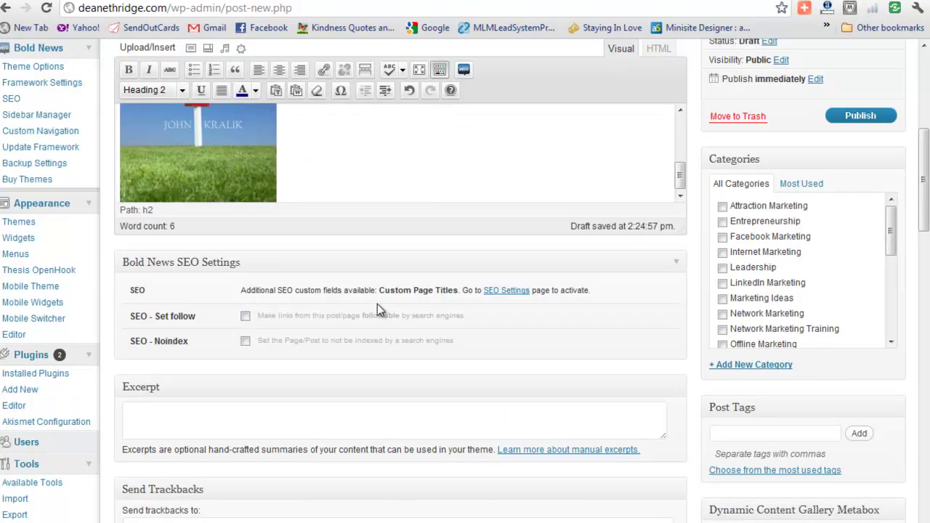
left_click(244, 317)
- Look over the All in One SEO Pack title, description and keywords fields and return to the post body
scroll(520, 309, "down", 10)
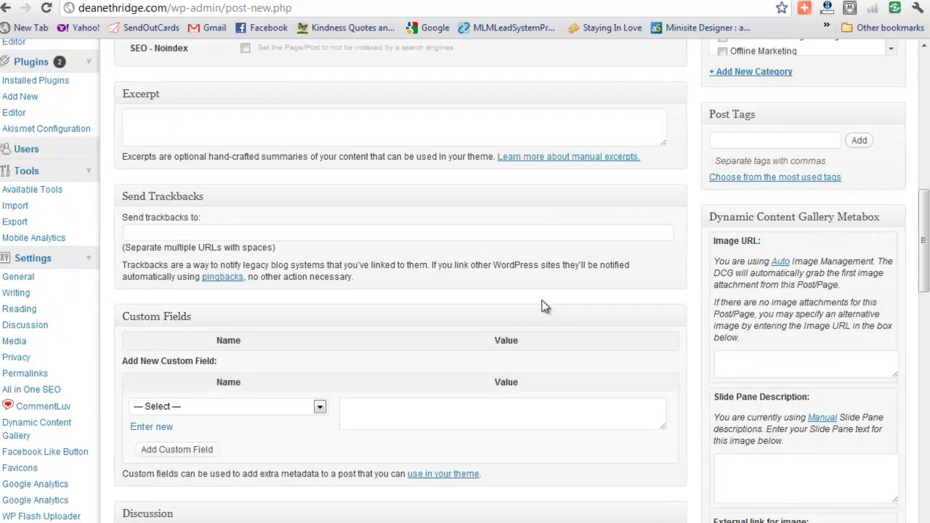
scroll(533, 302, "down", 10)
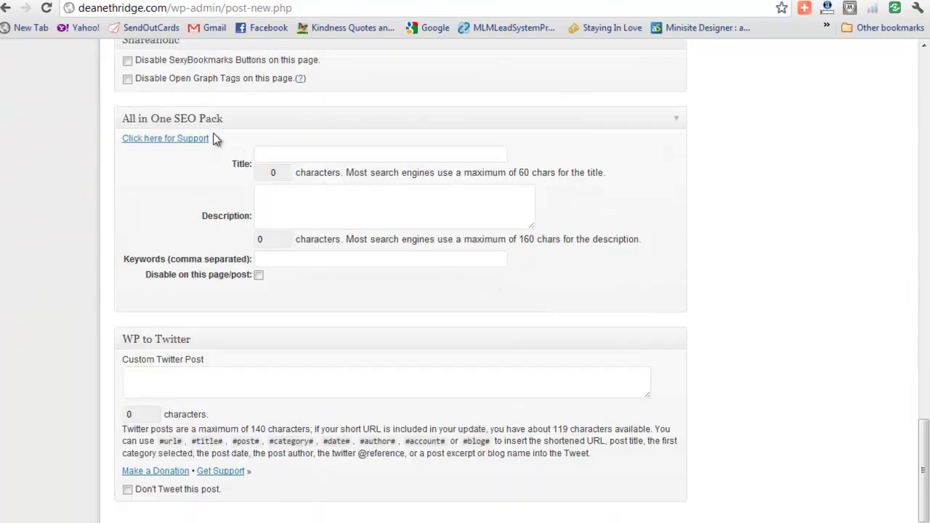
left_click(272, 150)
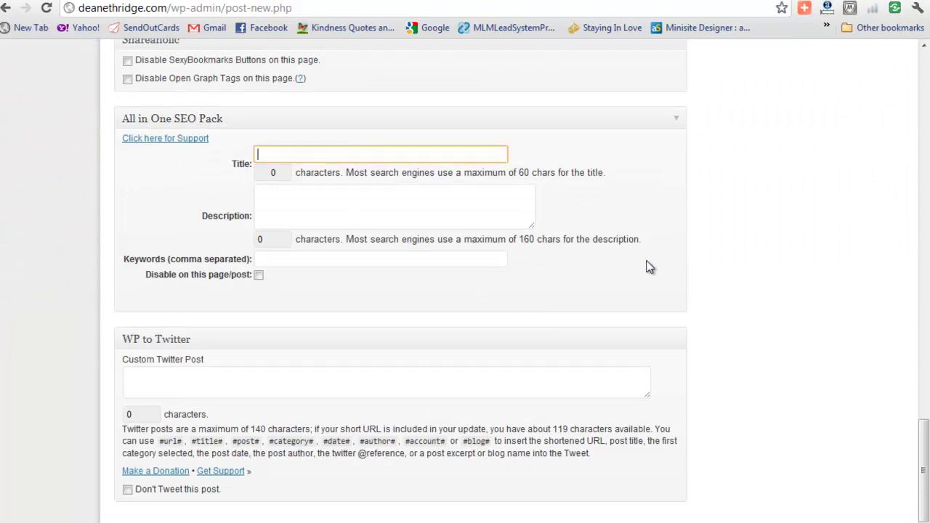
scroll(581, 233, "up", 3)
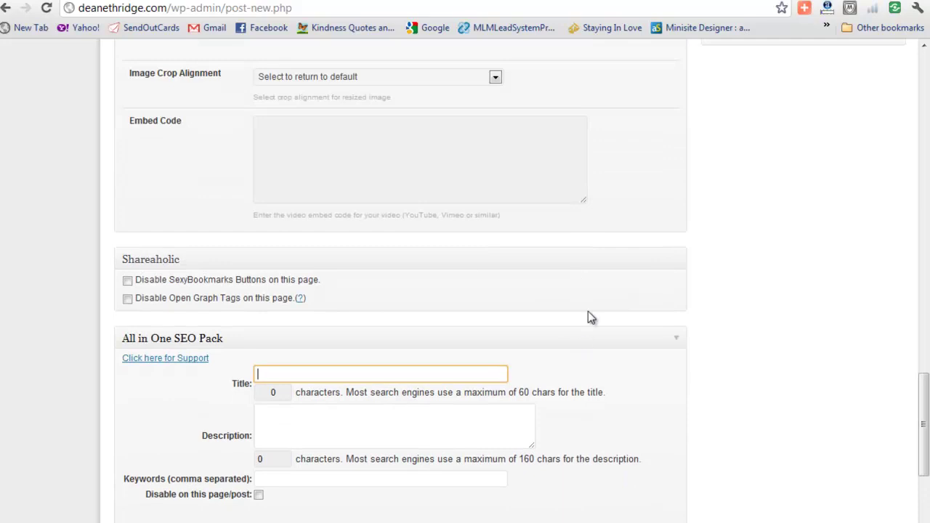
scroll(595, 283, "up", 10)
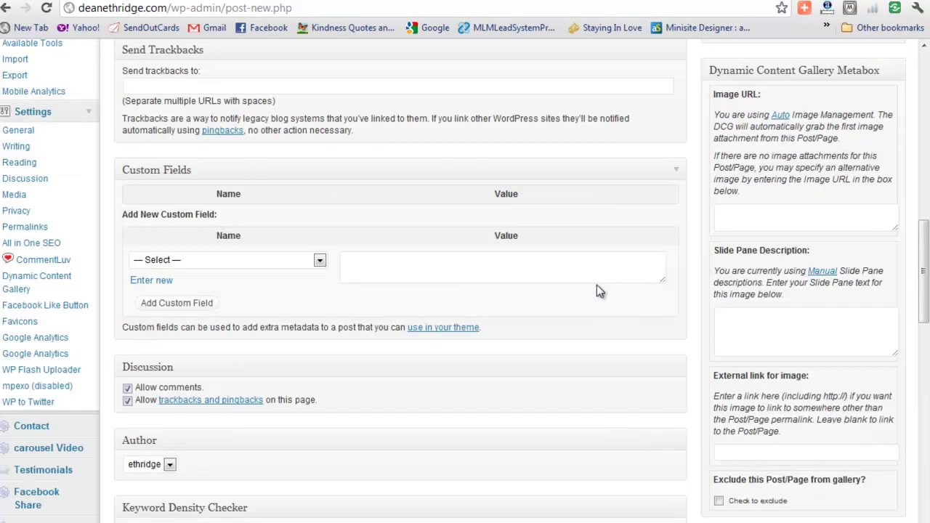
scroll(597, 285, "up", 10)
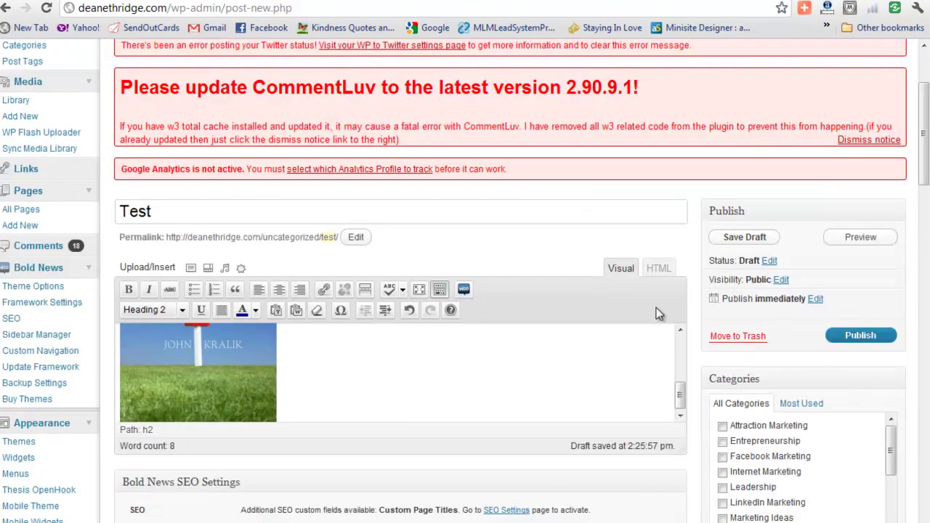
left_click_drag(679, 395, 680, 334)
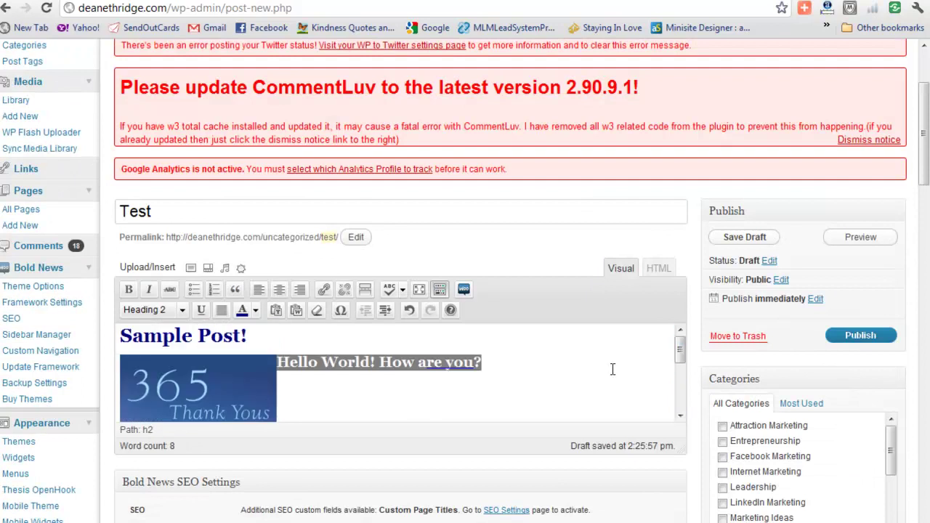
- Assign the post to the SendOutCards category
scroll(614, 374, "down", 3)
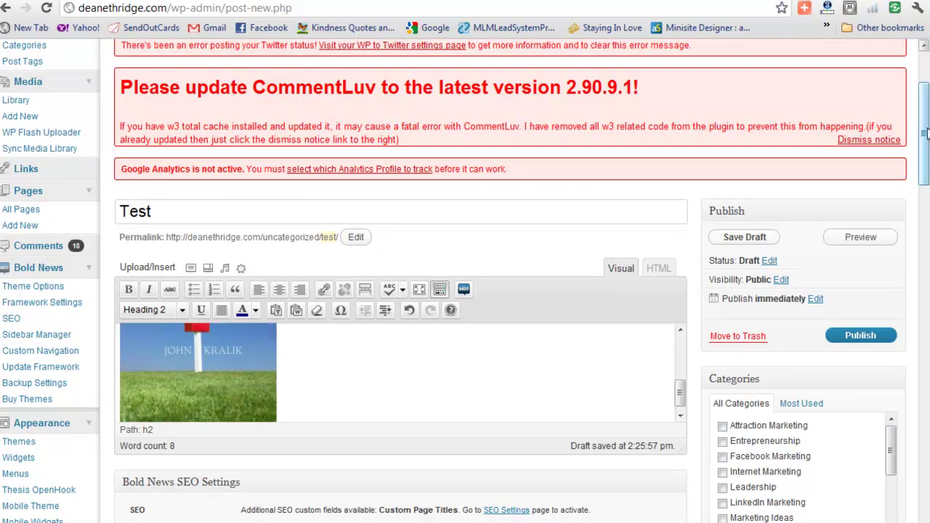
left_click_drag(924, 135, 921, 176)
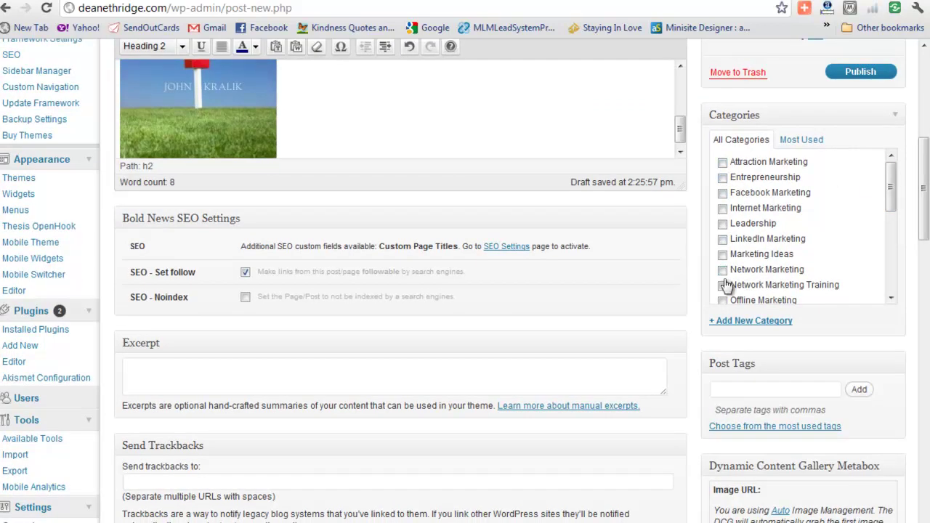
left_click_drag(892, 191, 891, 233)
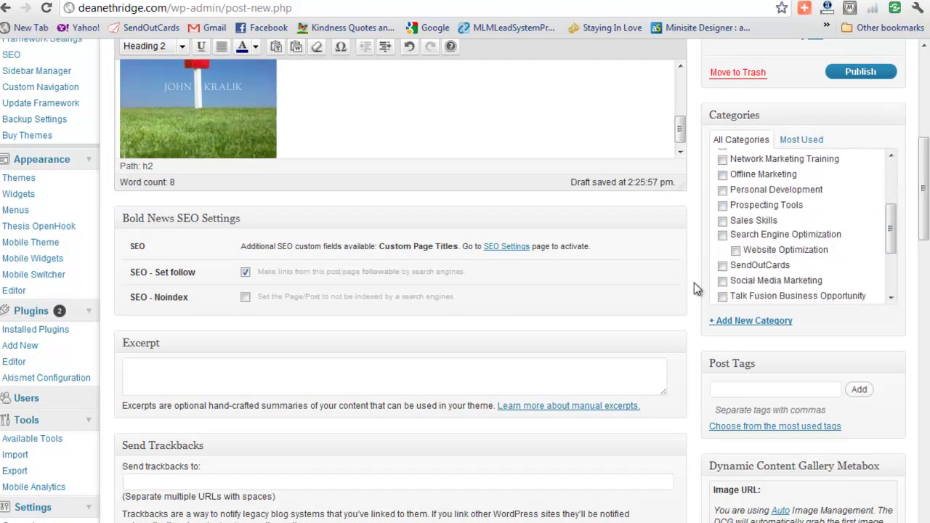
left_click(722, 265)
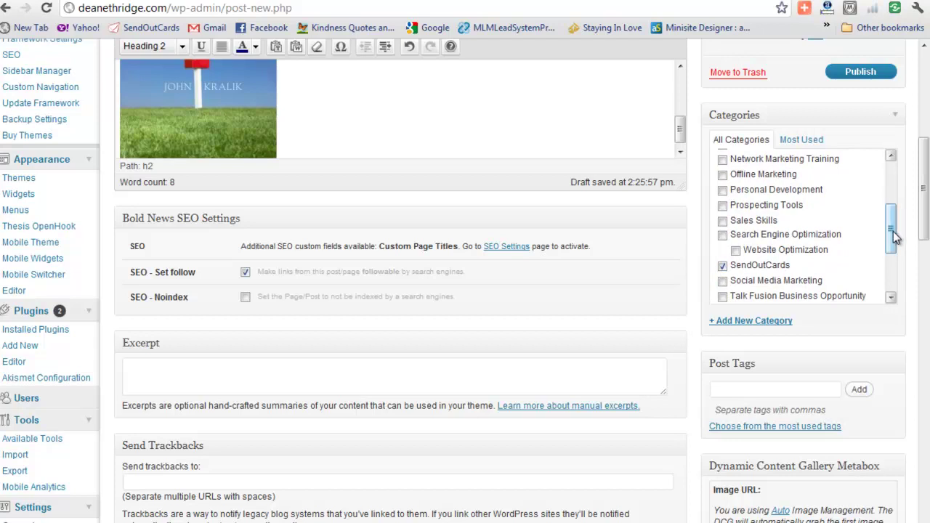
mouse_move(892, 231)
left_mouse_down()
mouse_move(892, 188)
mouse_move(892, 233)
left_mouse_up()
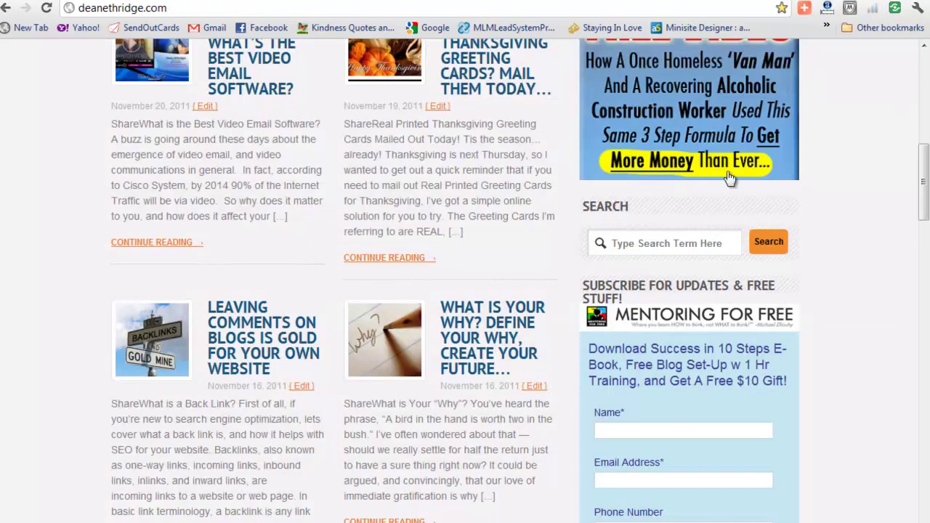
- Examine the category list on the blog's public home page and return to the post editor
left_click_drag(925, 198, 922, 372)
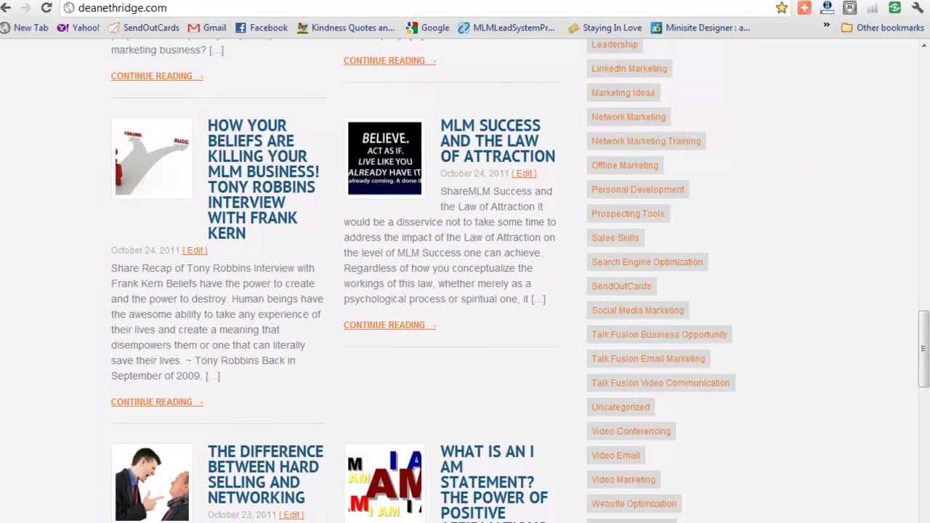
left_click(364, 1)
- Place the text cursor at the end of the "Hello World! How are you?" heading
left_click_drag(923, 221, 922, 181)
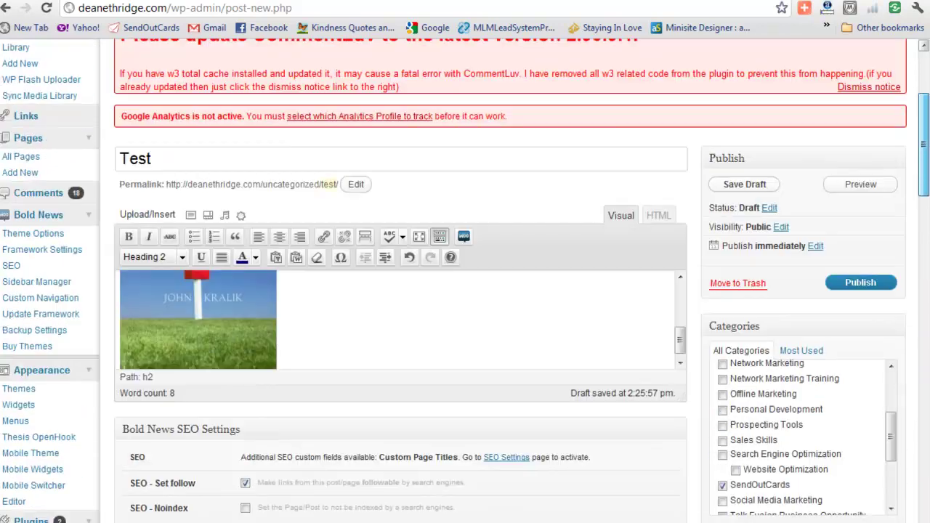
scroll(379, 319, "up", 5)
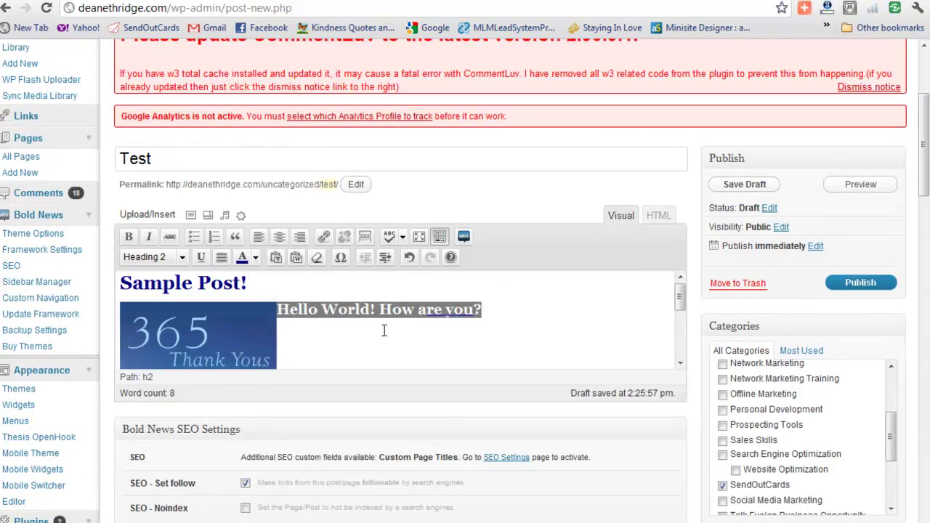
left_click(494, 313)
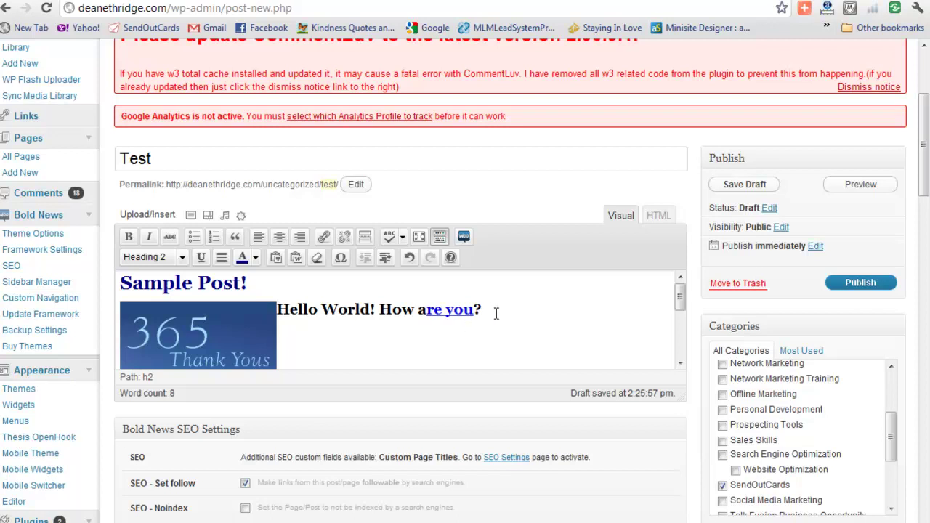
- Switch the post editor to HTML view and open YouTube in a new browser tab
scroll(490, 313, "down", 5)
scroll(333, 320, "down", 2)
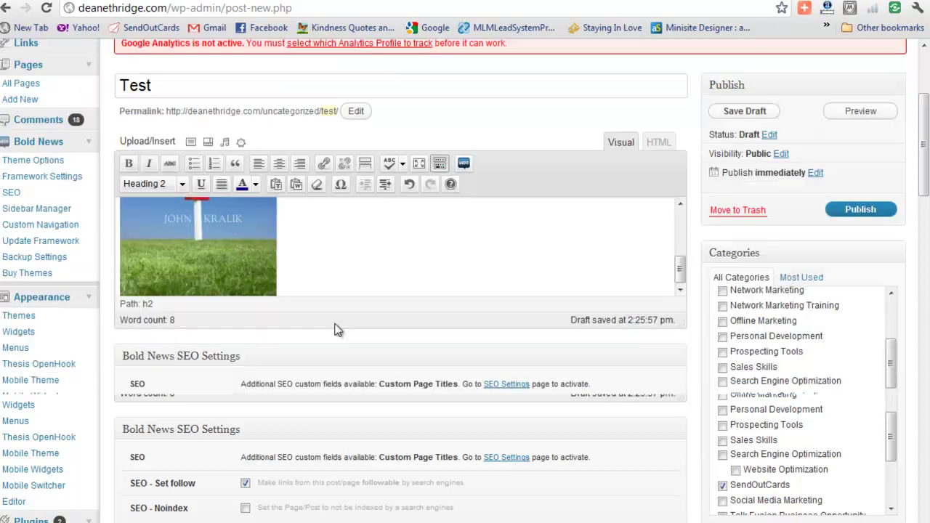
left_click(659, 143)
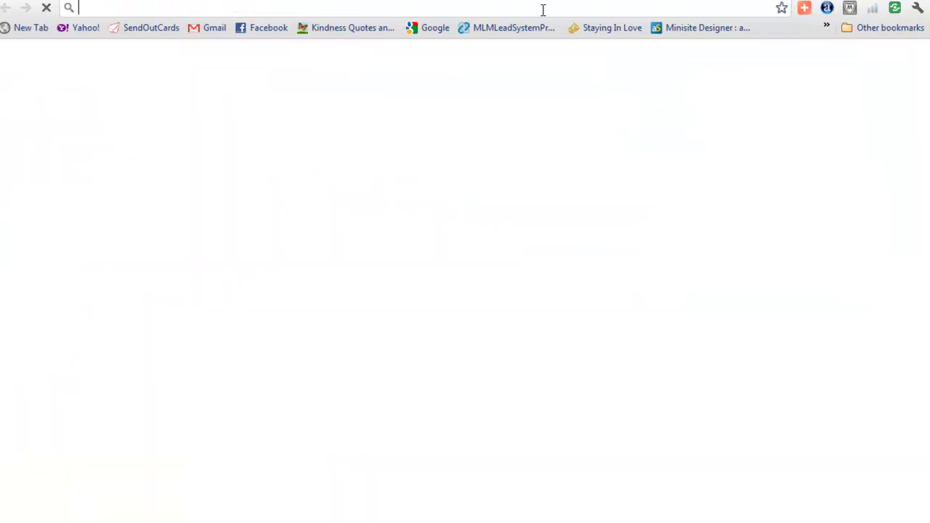
type("youtu")
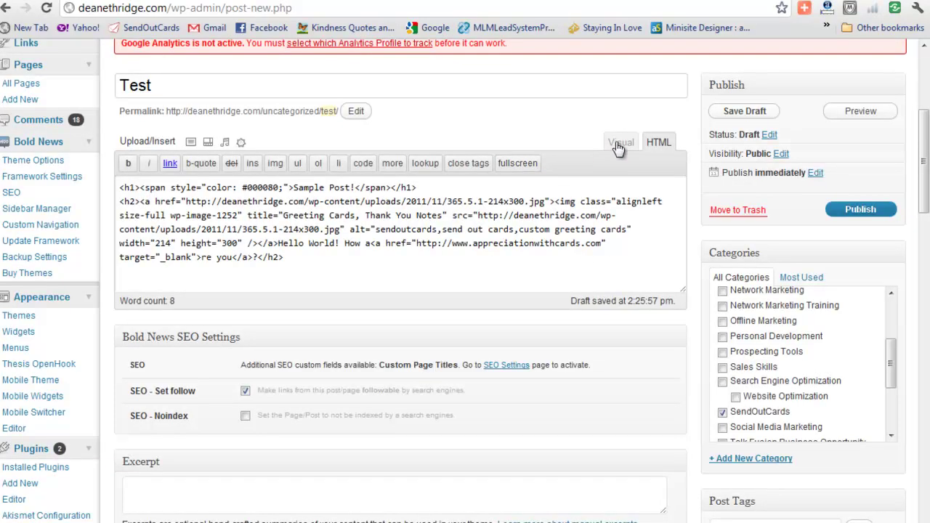
- Check the post's layout in Visual view and return to its HTML source
left_click(621, 142)
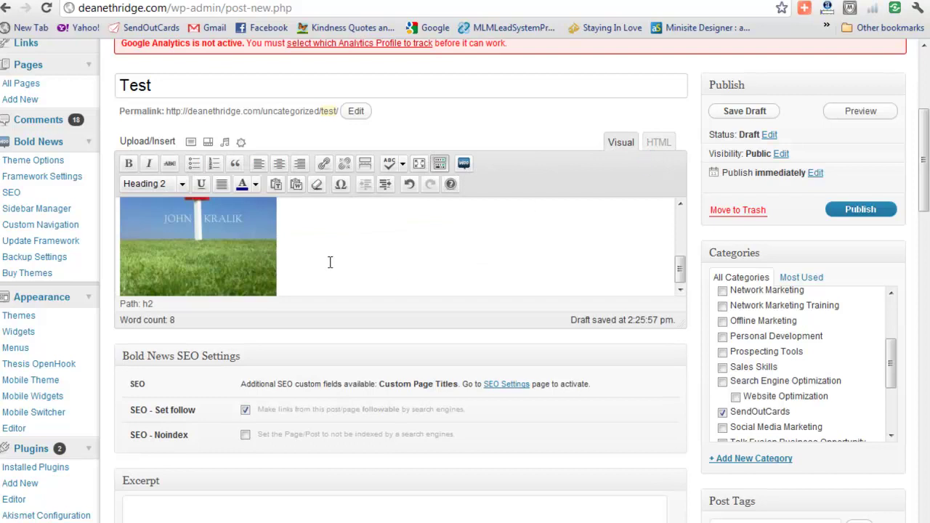
scroll(320, 259, "up", 5)
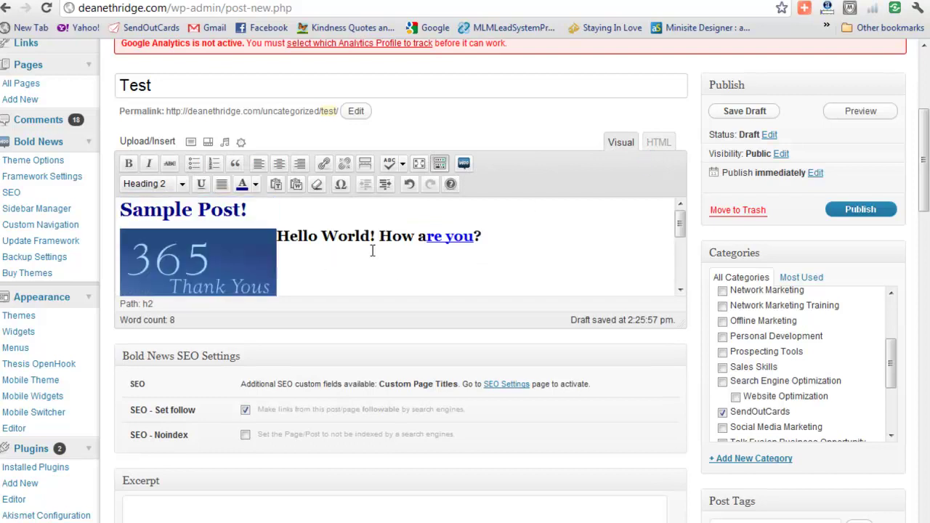
scroll(367, 252, "down", 2)
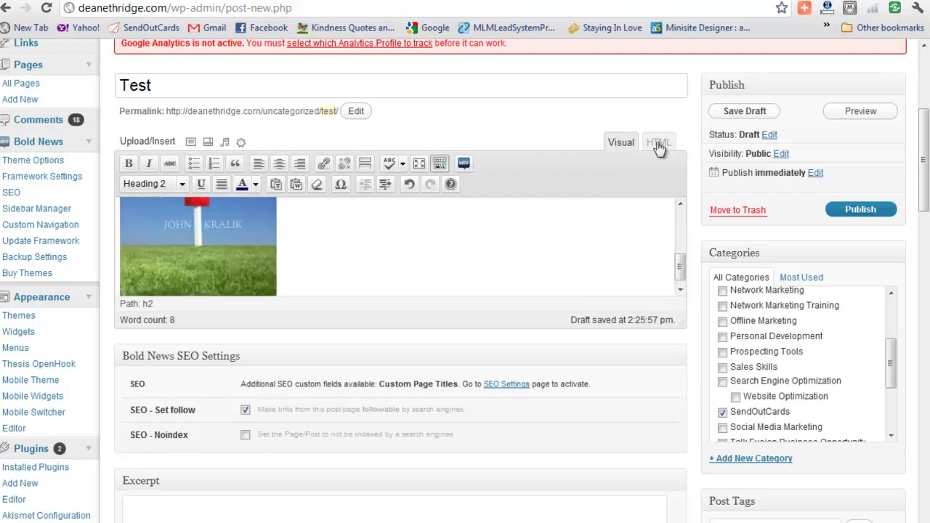
left_click(659, 142)
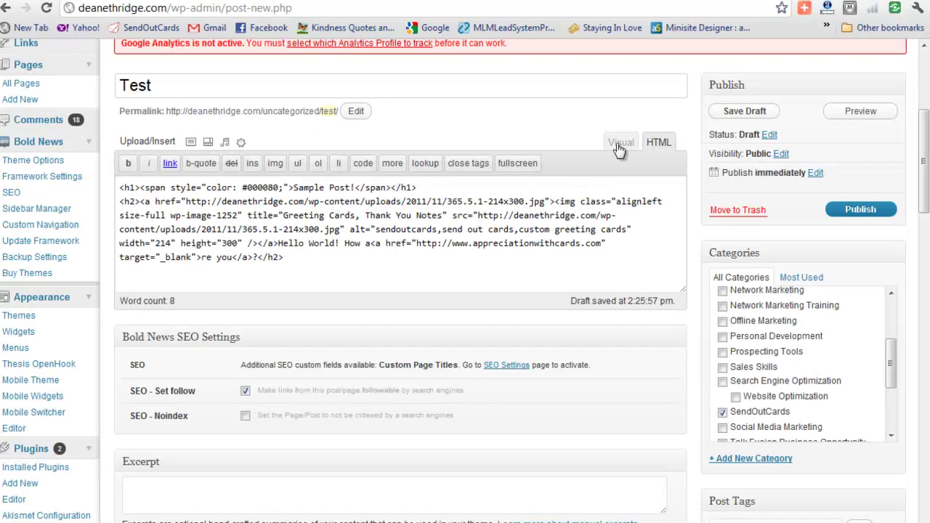
- Add a blank line after the "Hello World! How are you?" heading and place the text cursor after it in the HTML source
left_click(620, 143)
left_click(501, 227)
key("Return")
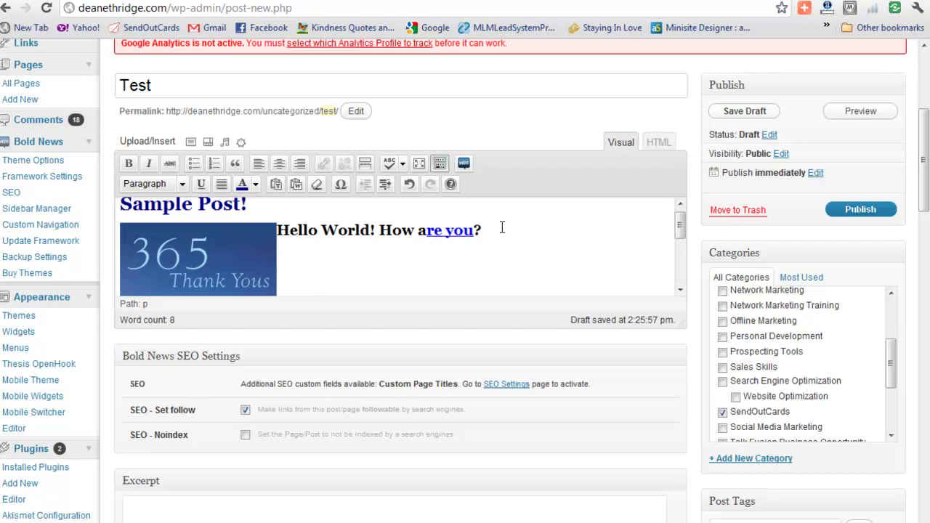
left_click(659, 142)
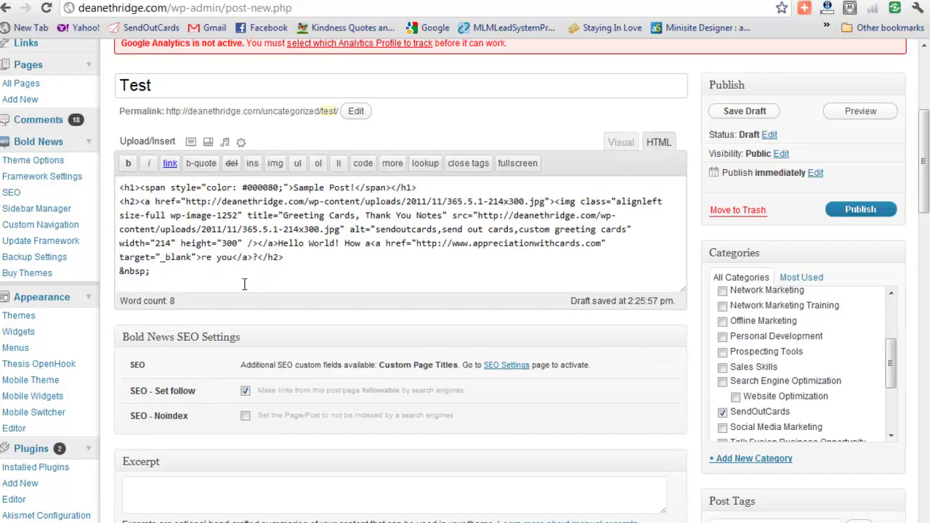
left_click_drag(151, 273, 116, 270)
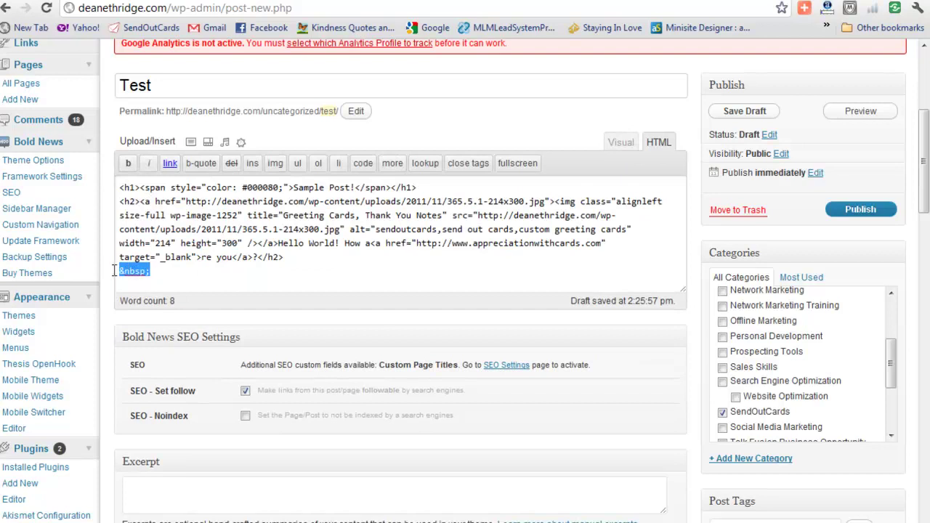
left_click(153, 271)
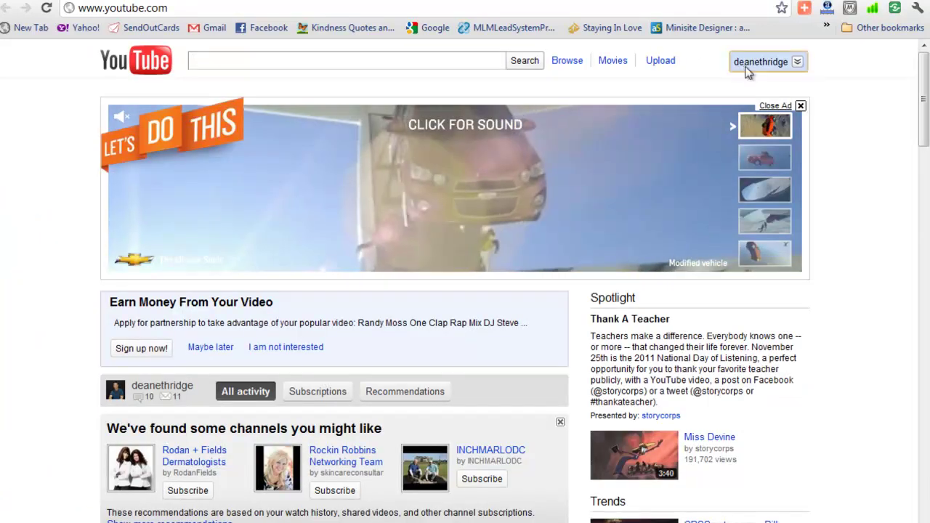
- On YouTube, open "Video 7 of 20 Free Wordpress Training/How to Choose a Theme/What is a Theme?" from the account's own videos
left_click(746, 64)
left_click(738, 109)
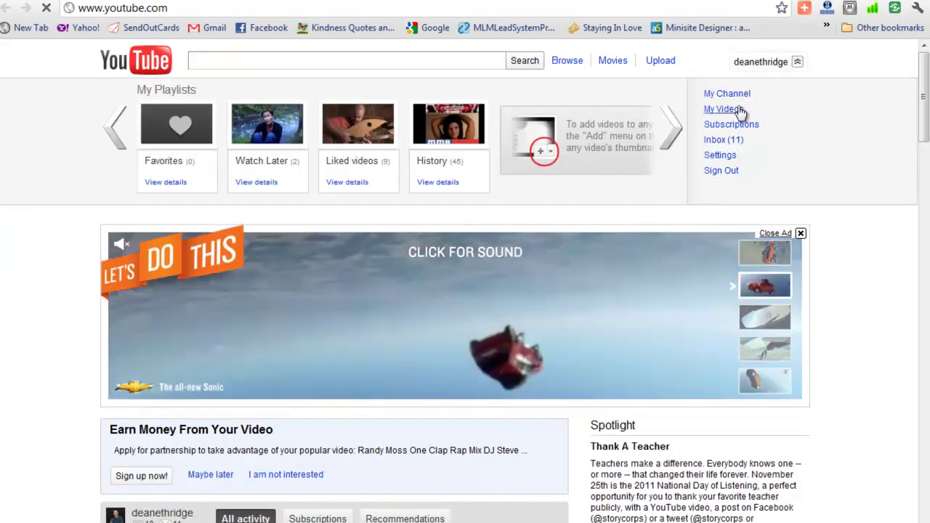
left_click(723, 109)
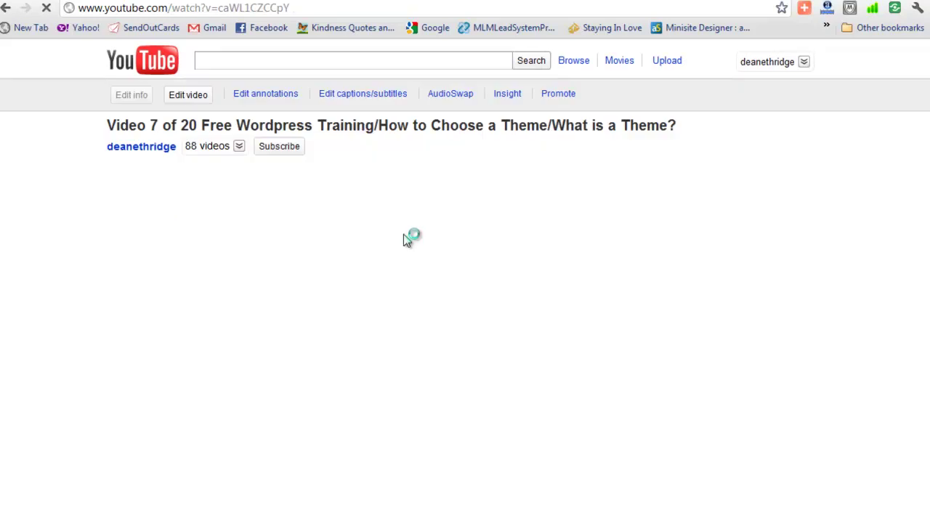
- Show the video's sharing options and copy its 560 by 315 iframe embed code
scroll(295, 263, "down", 2)
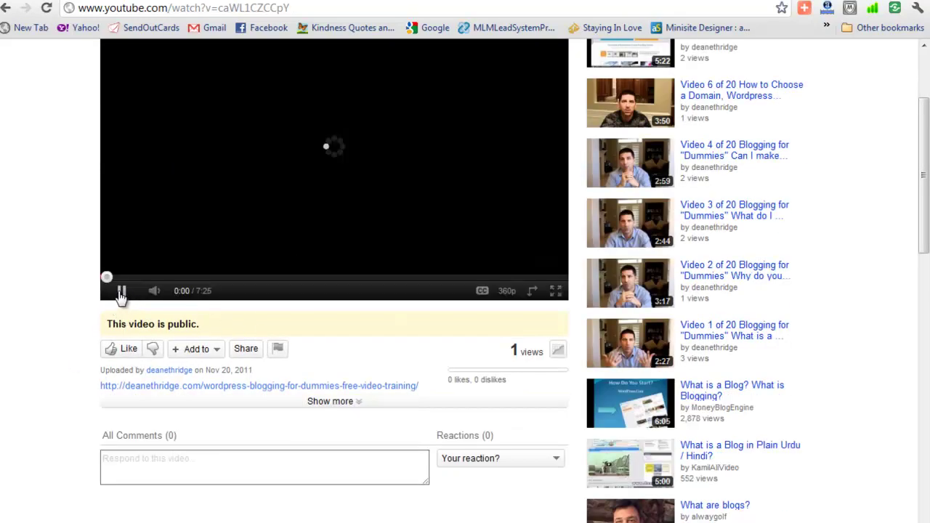
left_click(249, 352)
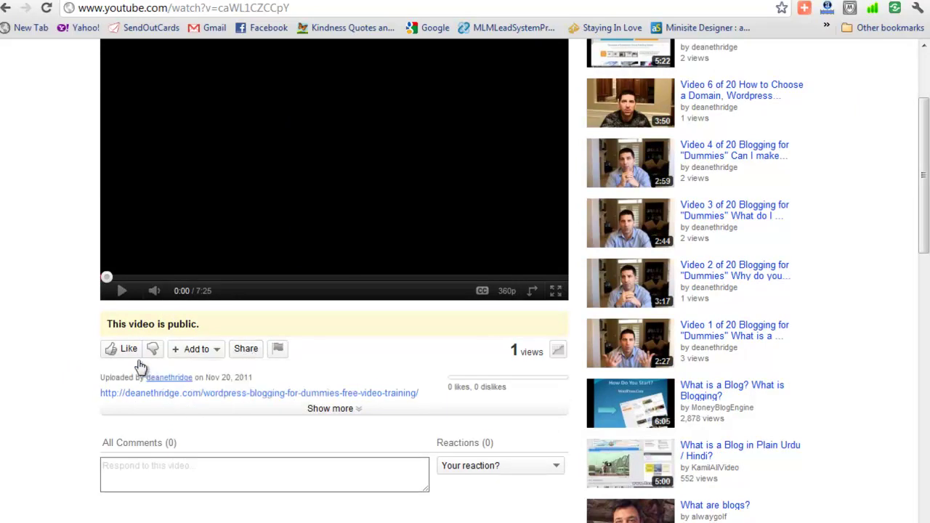
left_click(128, 449)
key("ctrl+c")
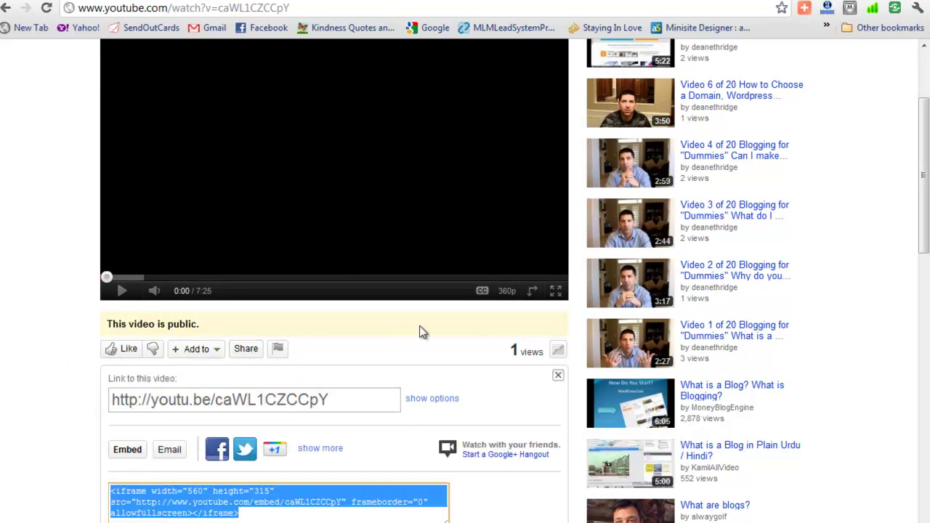
scroll(403, 327, "down", 2)
right_click(243, 369)
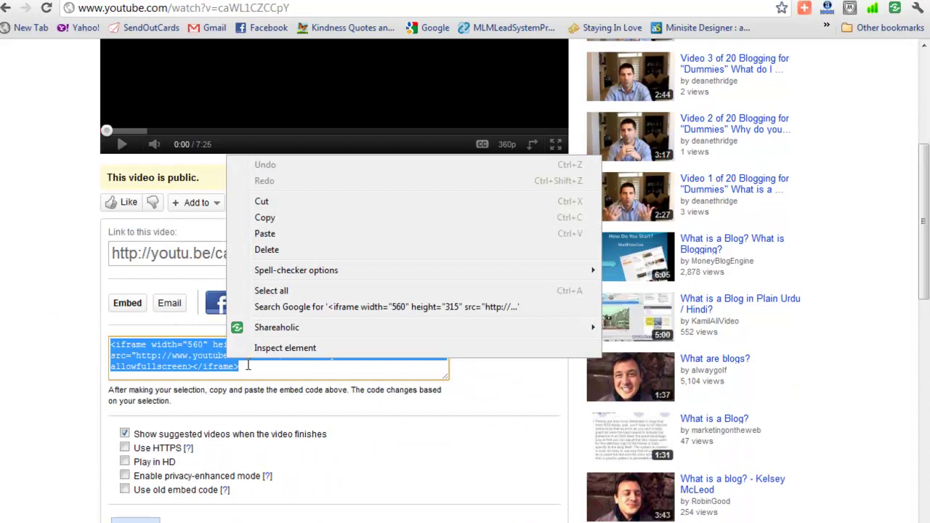
left_click(290, 216)
left_click(5, 260)
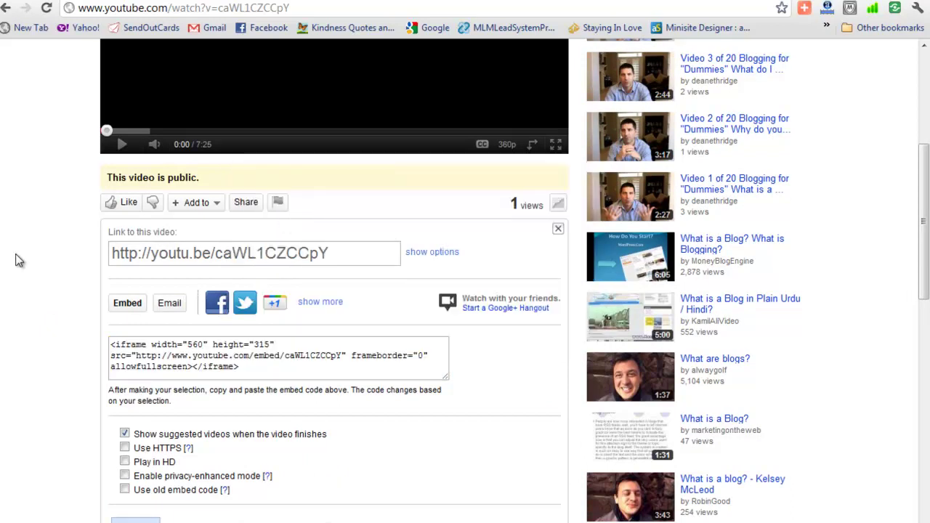
scroll(102, 228, "up", 4)
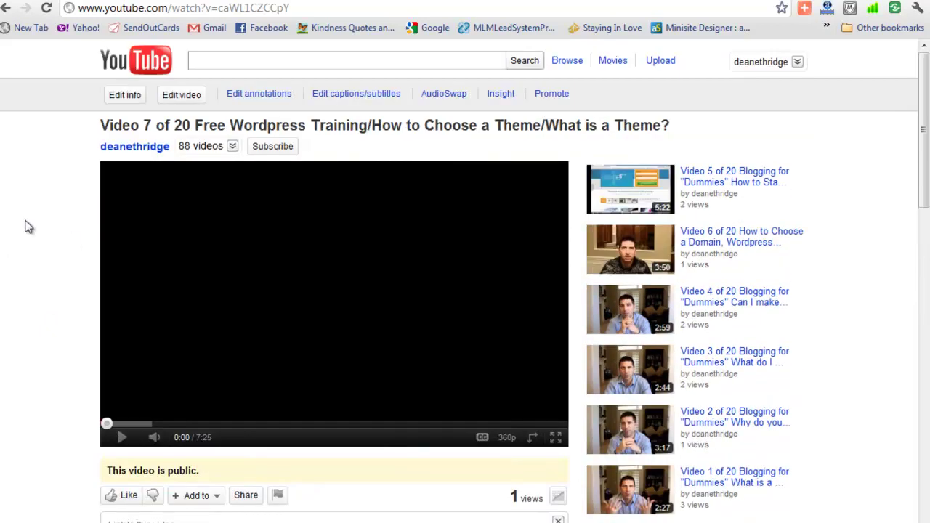
scroll(7, 252, "down", 1)
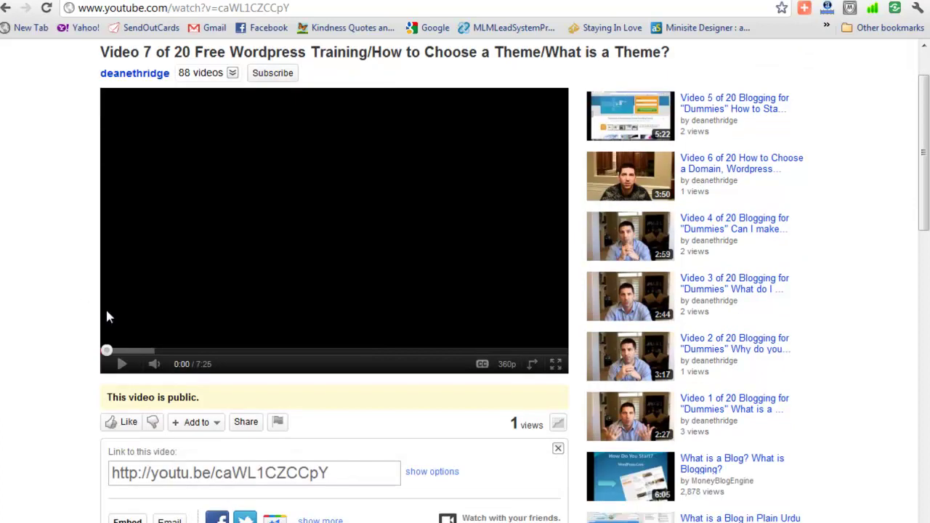
scroll(106, 353, "up", 1)
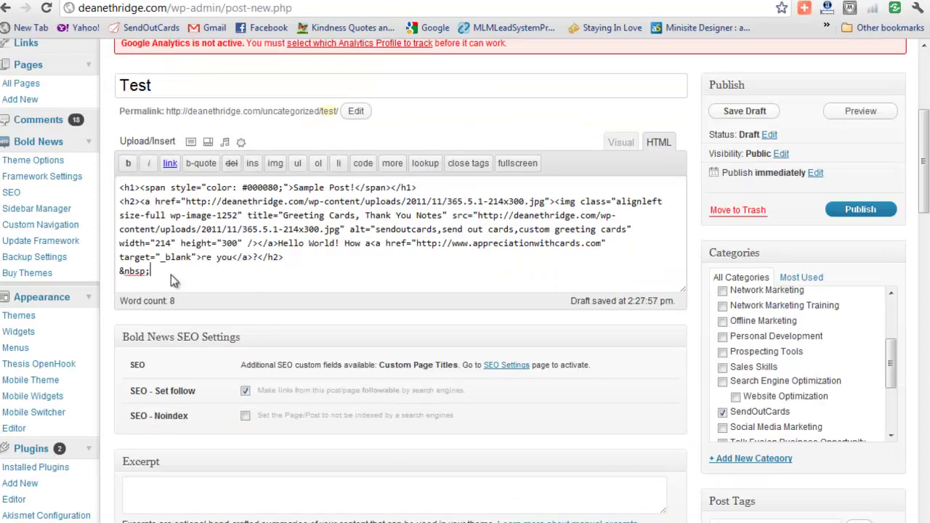
- Paste the YouTube embed code at the end of the post's HTML source and check the video placeholder in Visual view
right_click(173, 280)
left_click(209, 353)
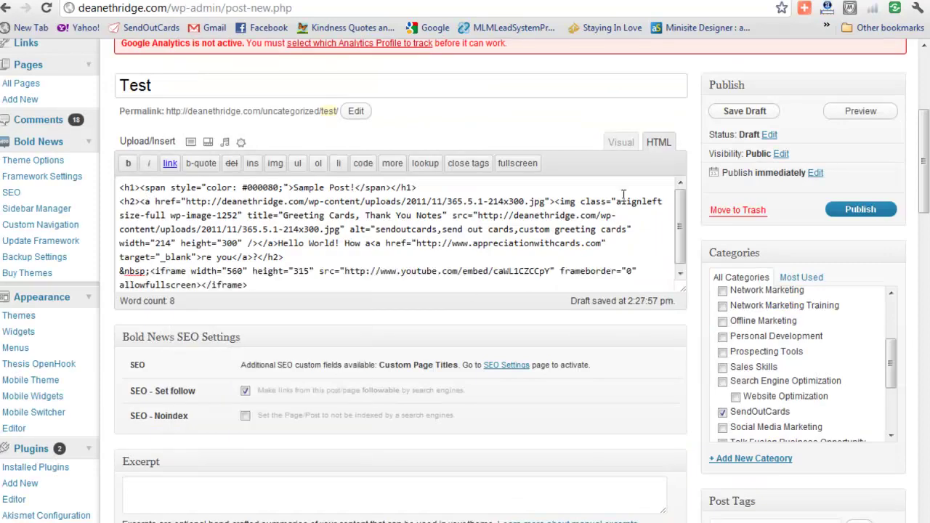
left_click(621, 142)
scroll(586, 245, "down", 4)
scroll(584, 244, "up", 1)
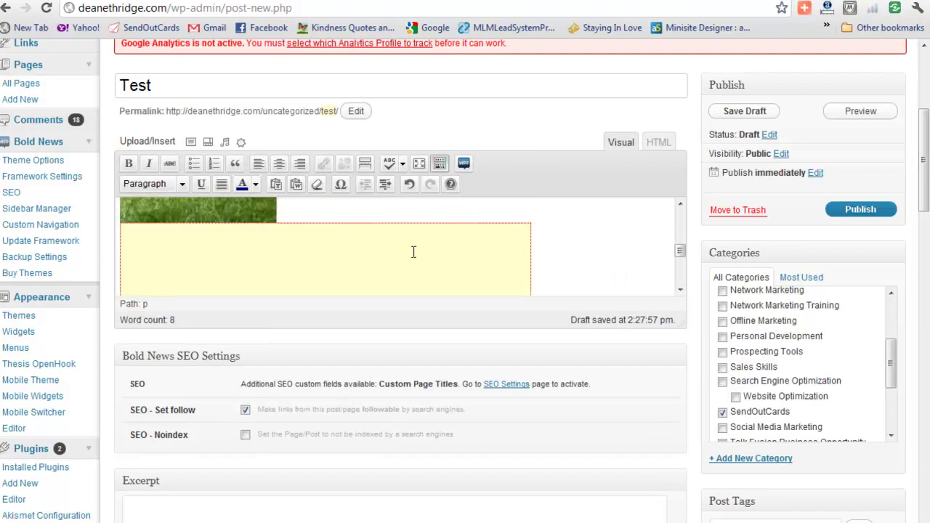
scroll(560, 255, "down", 1)
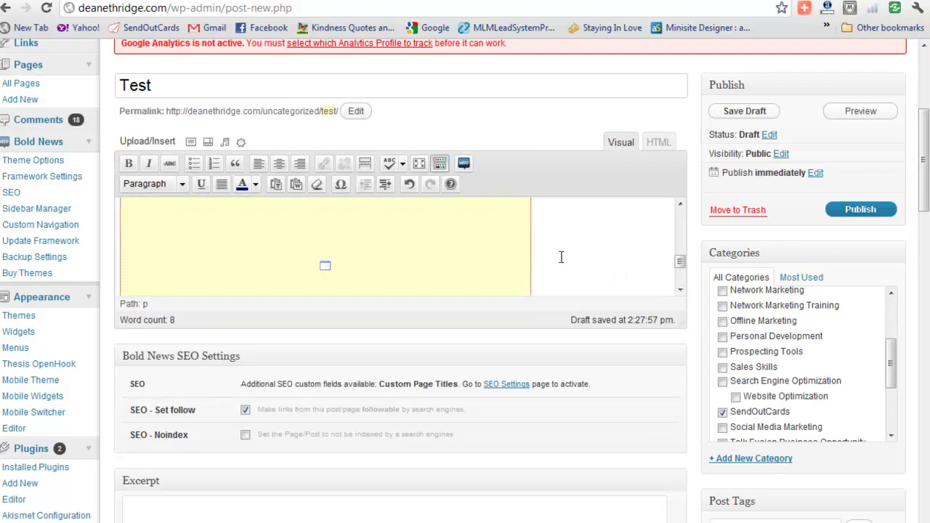
- Add the post to the Marketing Ideas category and publish it
scroll(573, 243, "down", 3)
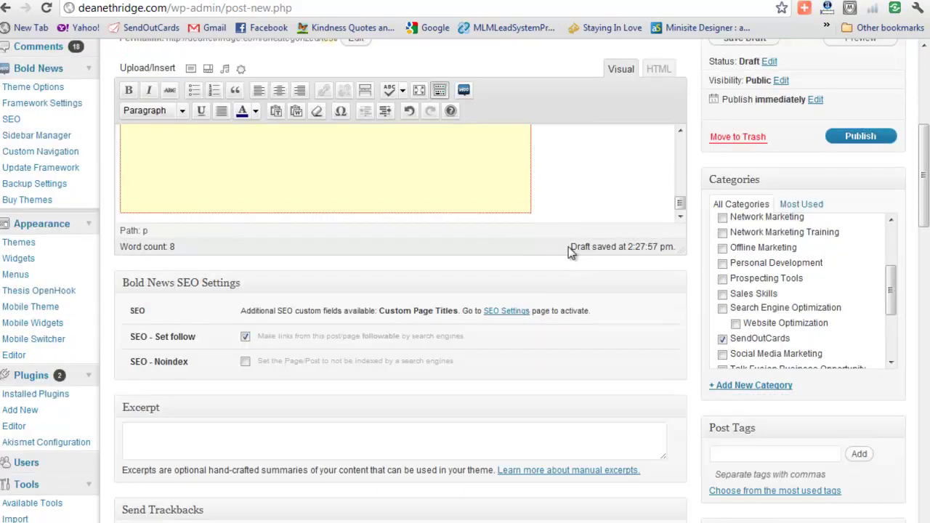
scroll(568, 248, "down", 4)
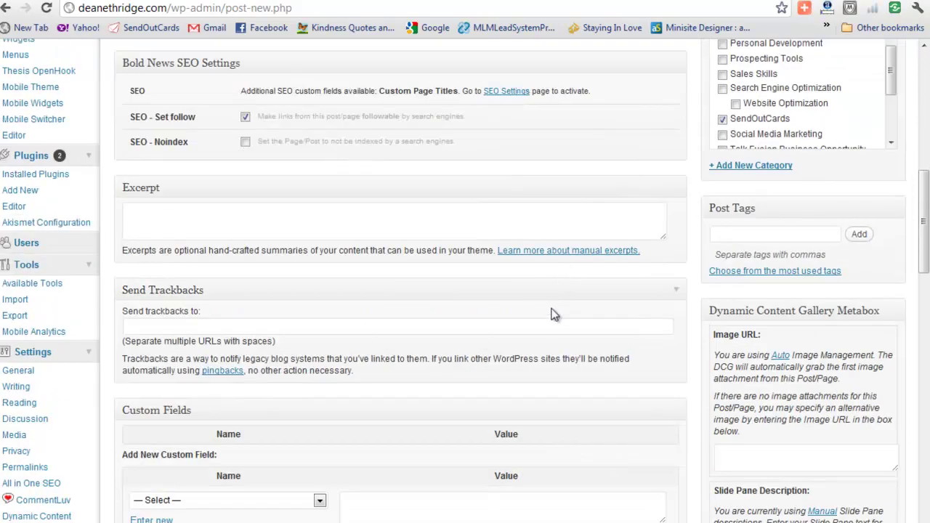
scroll(560, 312, "up", 3)
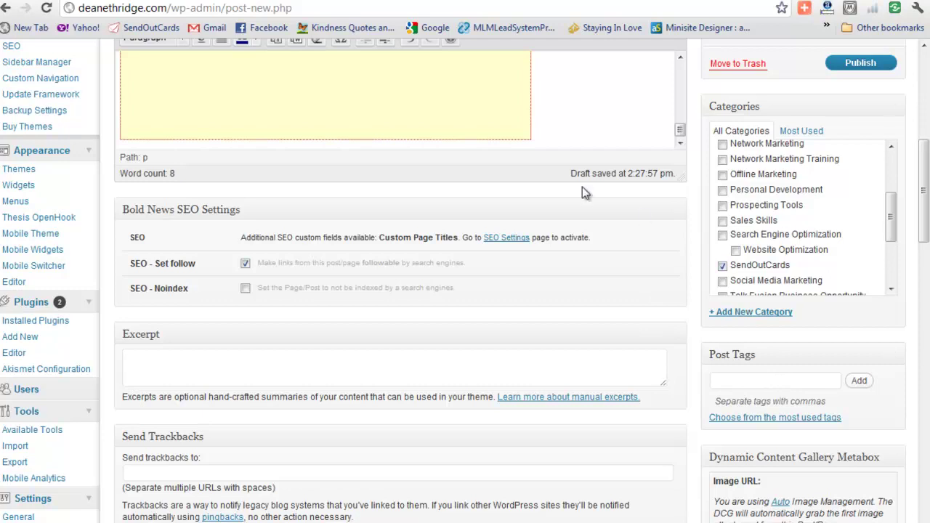
scroll(880, 200, "up", 5)
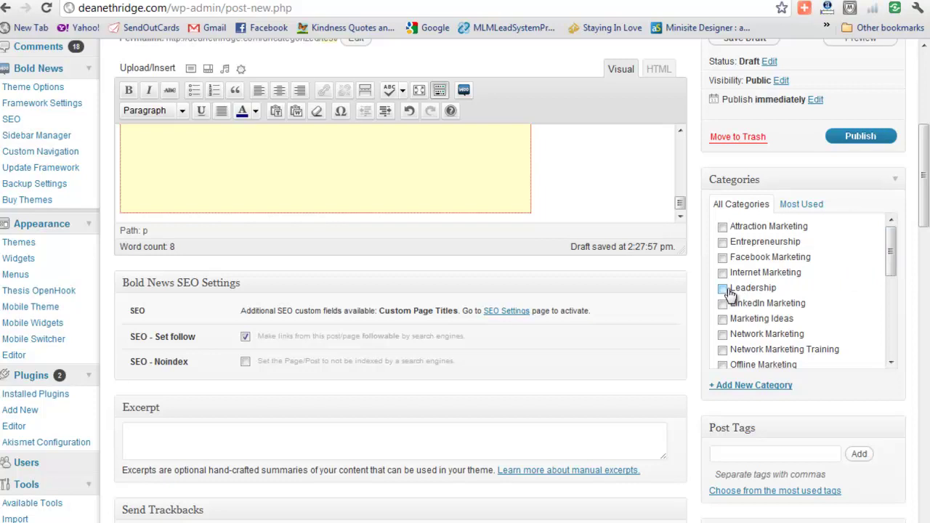
left_click(734, 323)
scroll(826, 237, "up", 3)
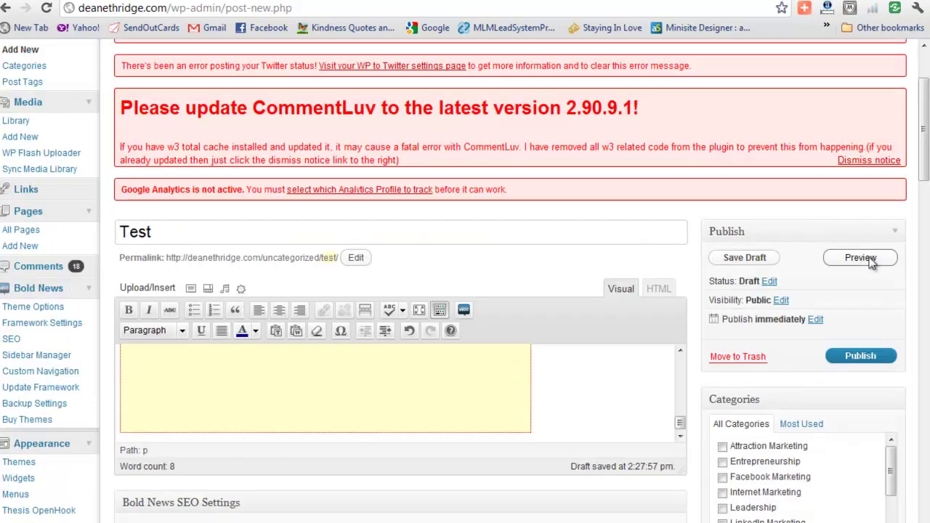
left_click(861, 358)
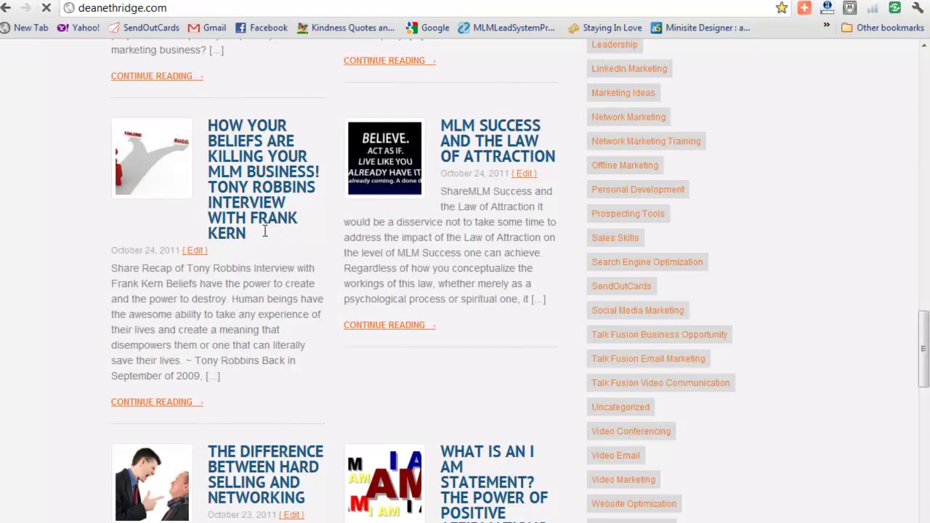
- Open the published Test post from the blog's home page and review its text, image and embedded video
scroll(269, 236, "up", 5)
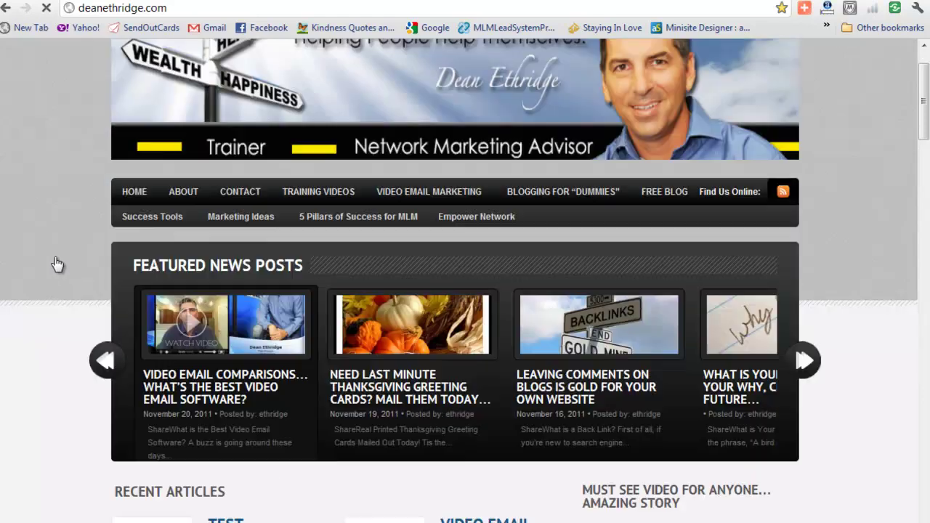
scroll(342, 254, "down", 3)
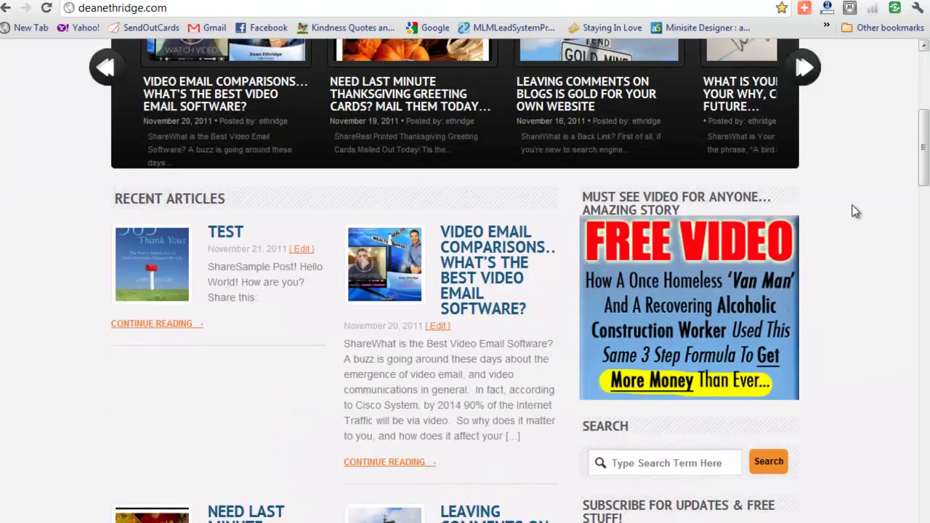
left_click(227, 306)
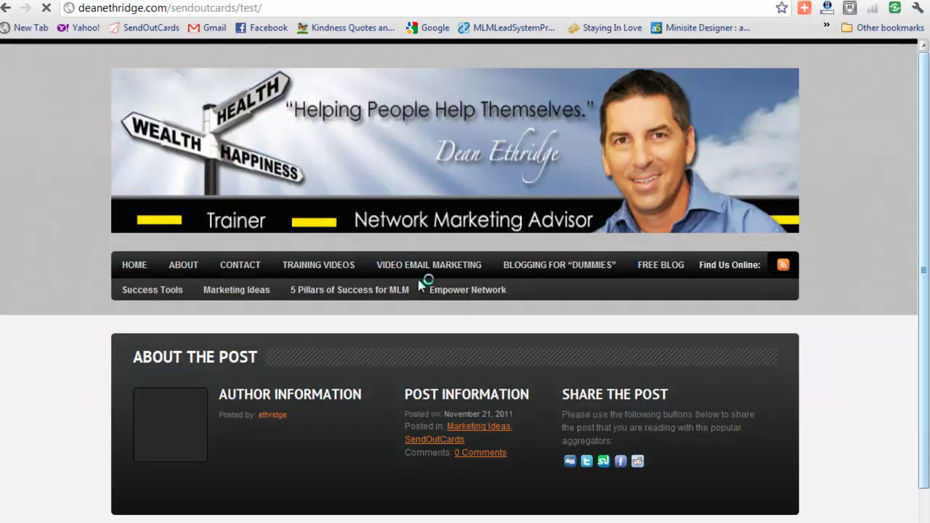
scroll(425, 282, "down", 1)
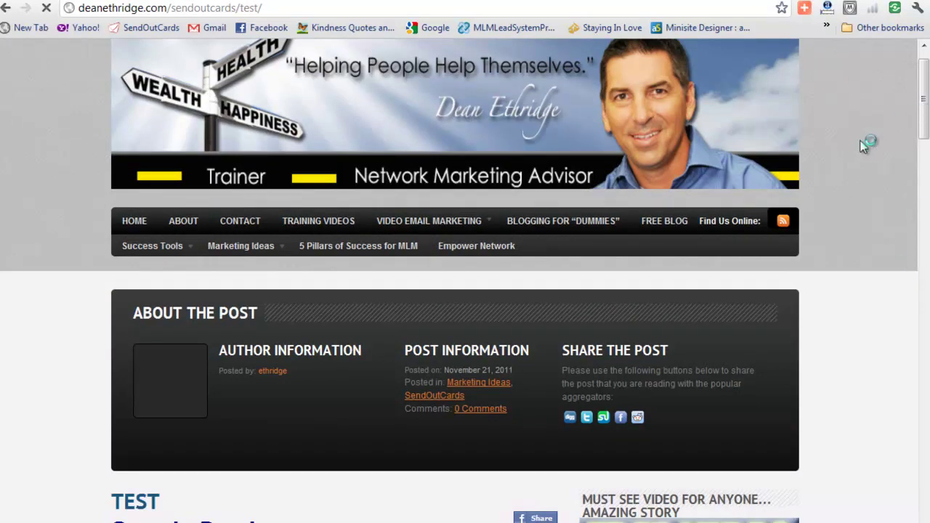
scroll(874, 187, "down", 5)
scroll(917, 150, "down", 5)
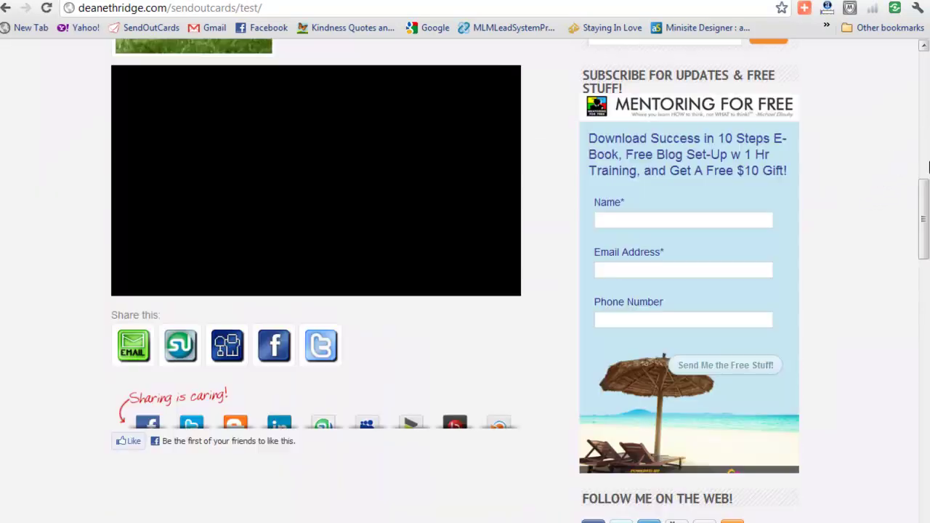
left_click_drag(924, 207, 922, 181)
scroll(407, 175, "up", 1)
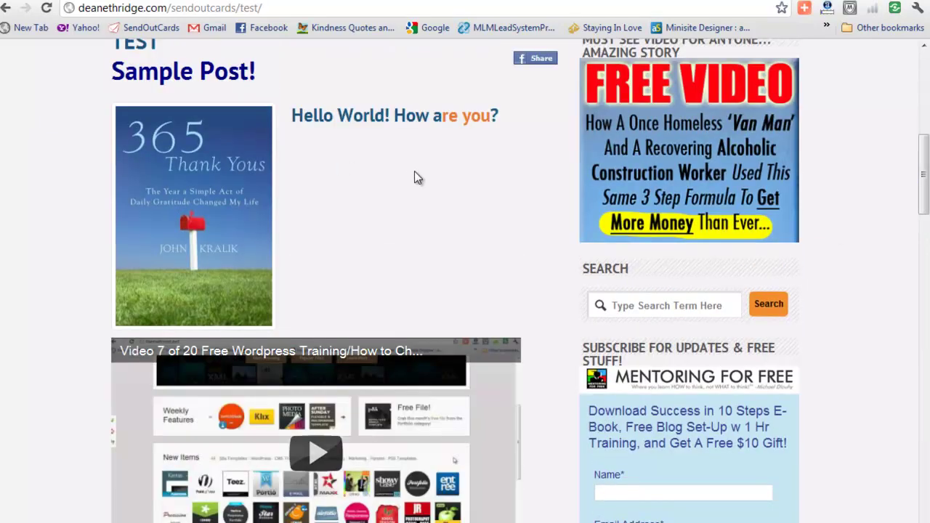
- Test the hyperlink in the published post's heading and return to the post to view its embedded video
left_click(471, 118)
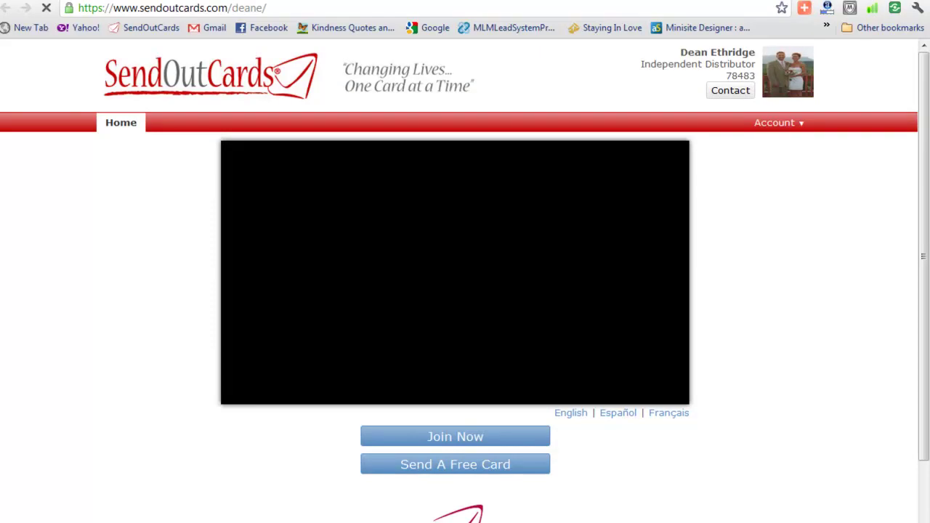
key("alt+Left")
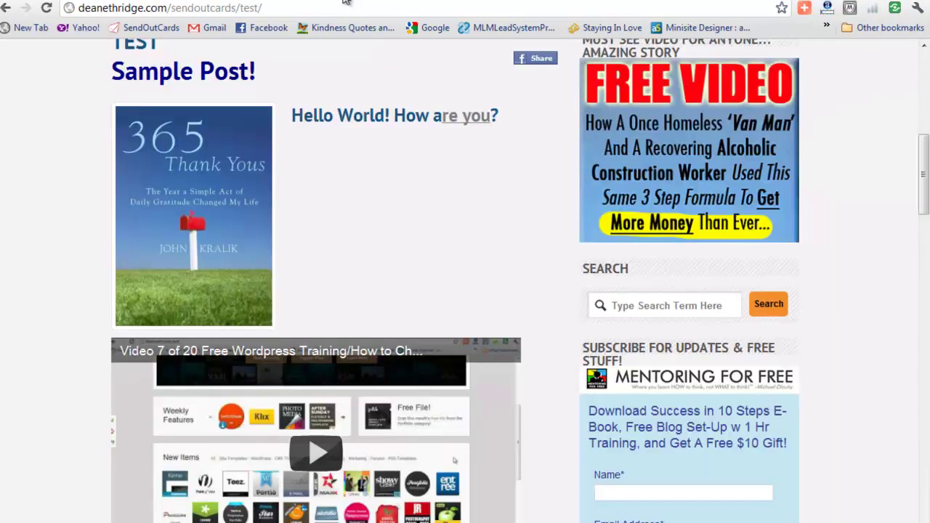
scroll(411, 207, "up", 1)
scroll(404, 215, "down", 3)
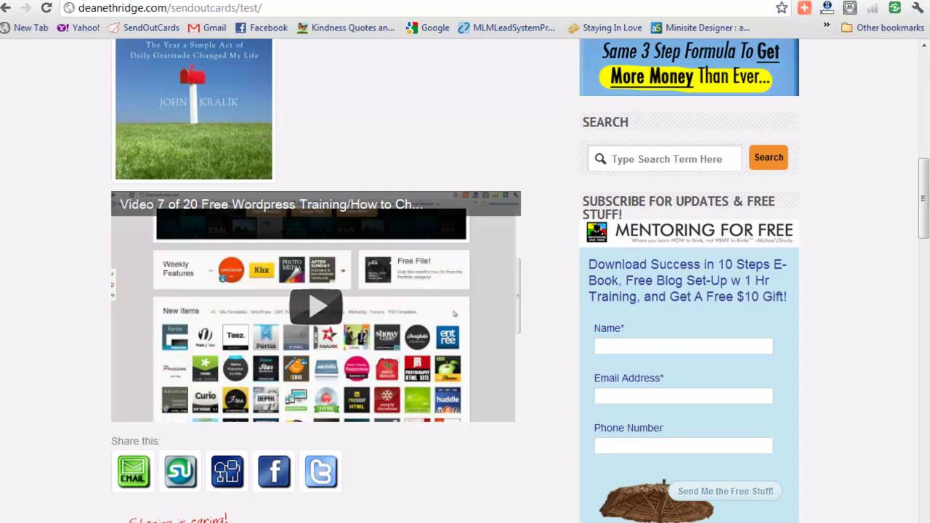
- Return to the Test post's edit screen and look over the settings sections below the editor
key("alt+Left")
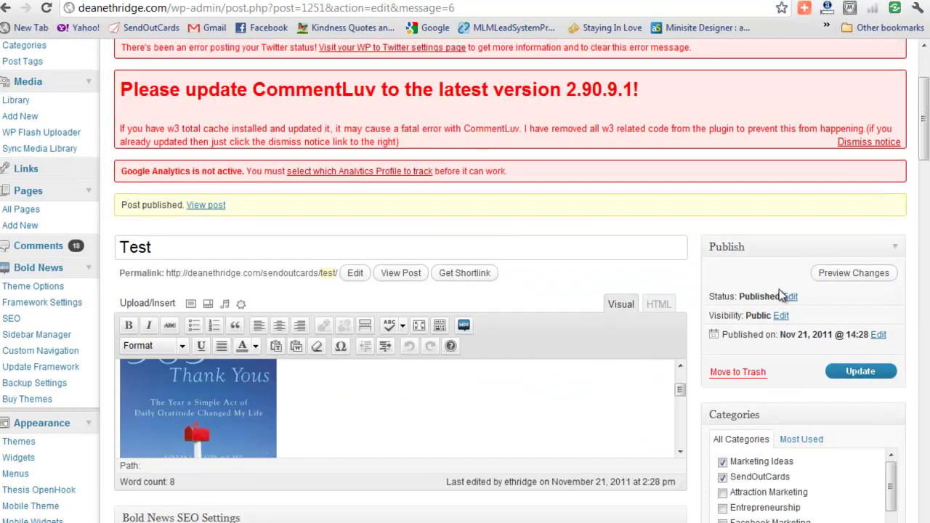
scroll(627, 326, "down", 9)
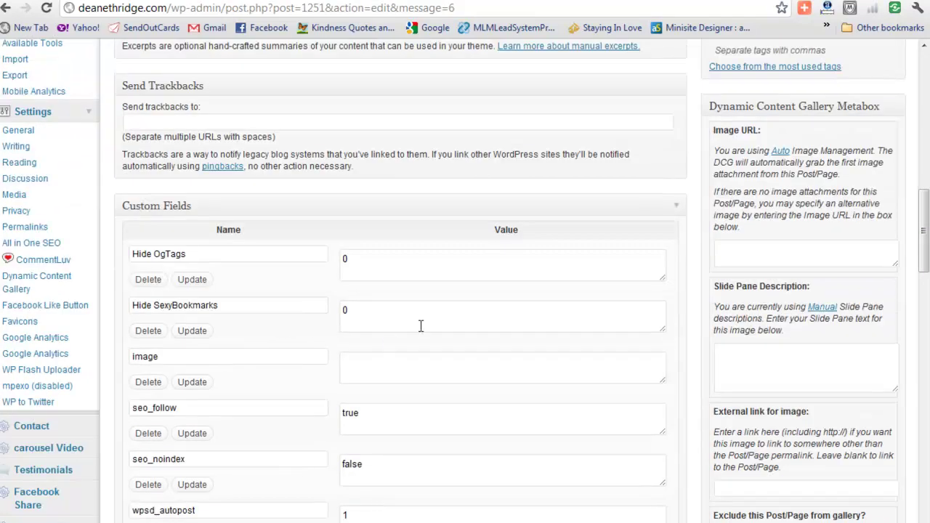
scroll(387, 337, "down", 10)
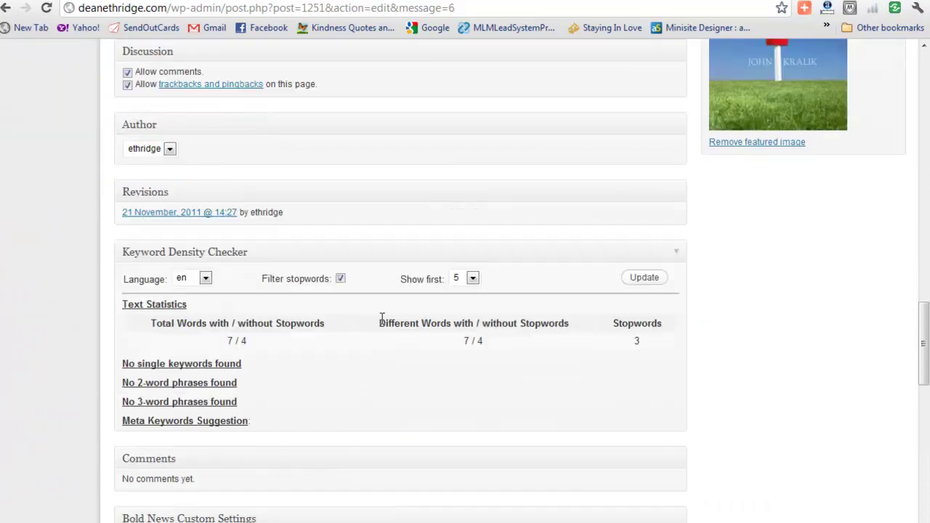
- Look over the list of all pages in the WordPress admin and open a blank new page
scroll(385, 328, "up", 18)
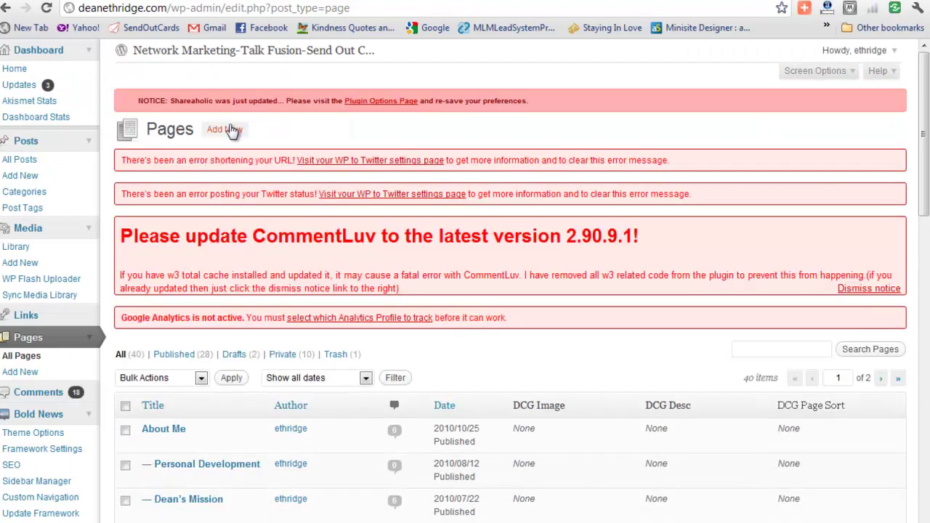
scroll(232, 314, "down", 2)
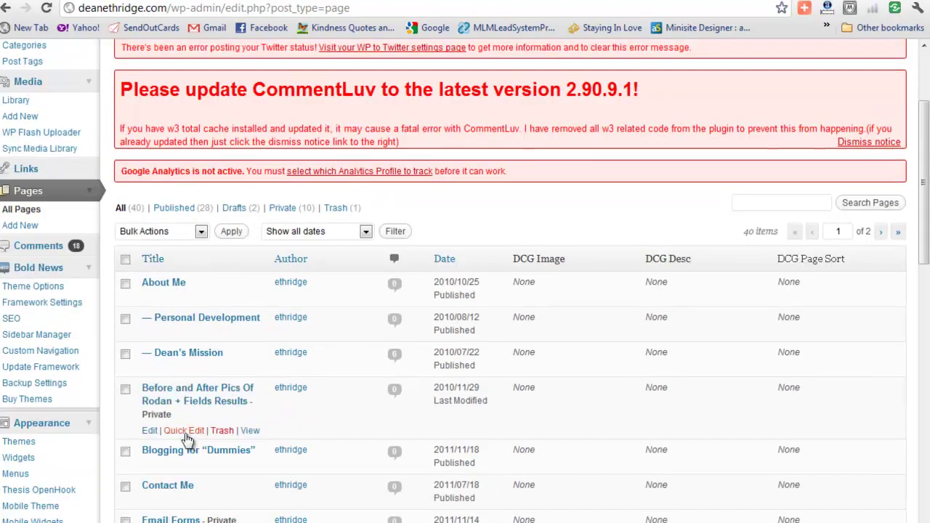
scroll(227, 177, "up", 2)
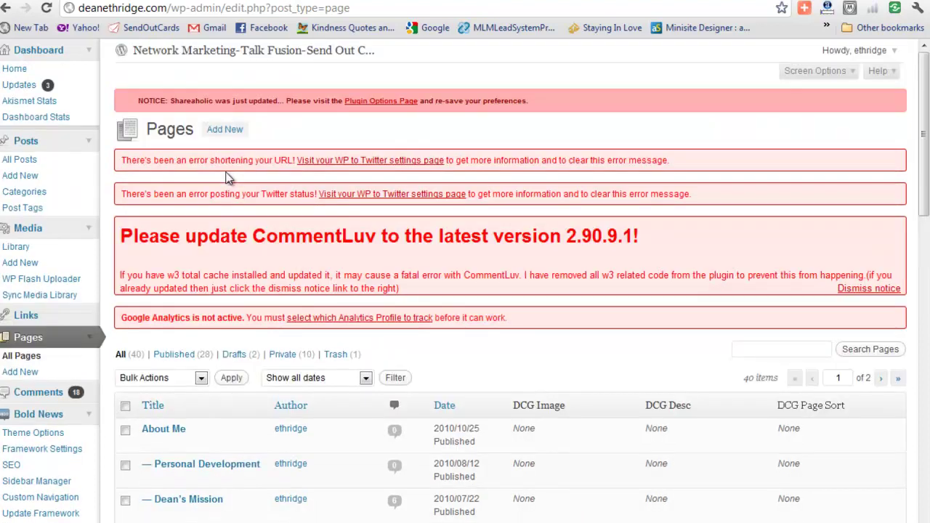
left_click(231, 133)
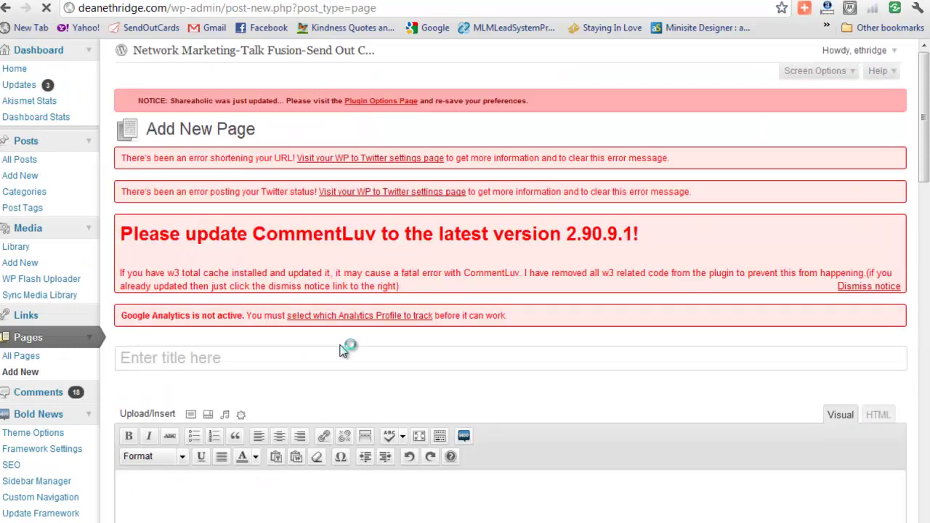
scroll(290, 398, "down", 1)
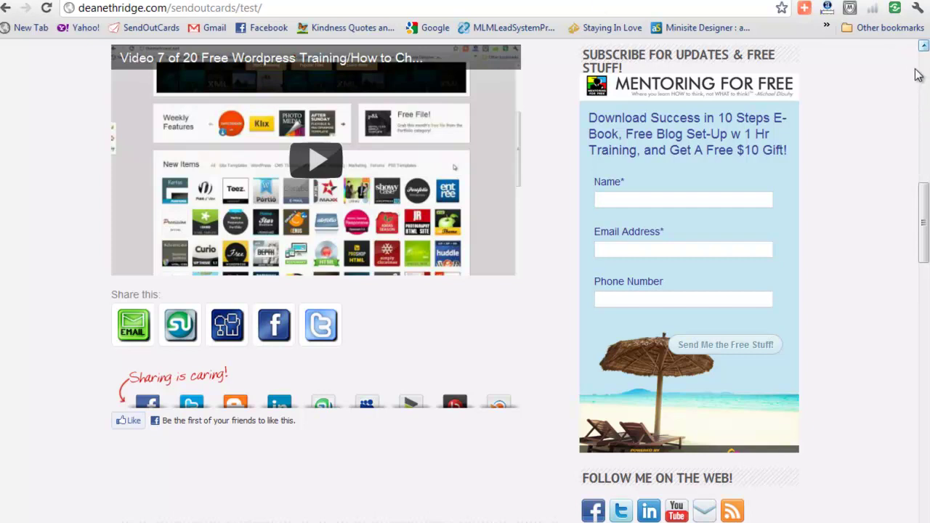
- Return to the published Test post and examine the two navigation bars in the blog's header
scroll(354, 240, "up", 3)
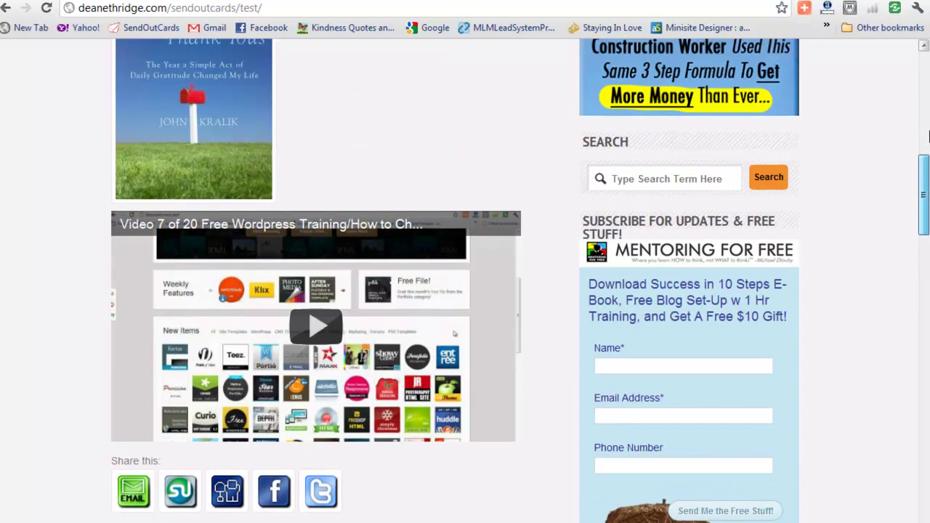
left_click(928, 137)
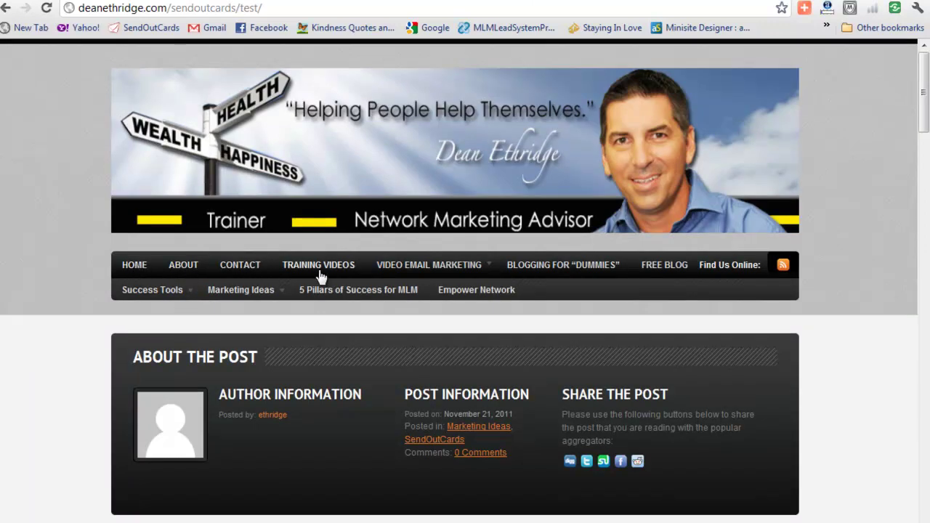
left_click(403, 263)
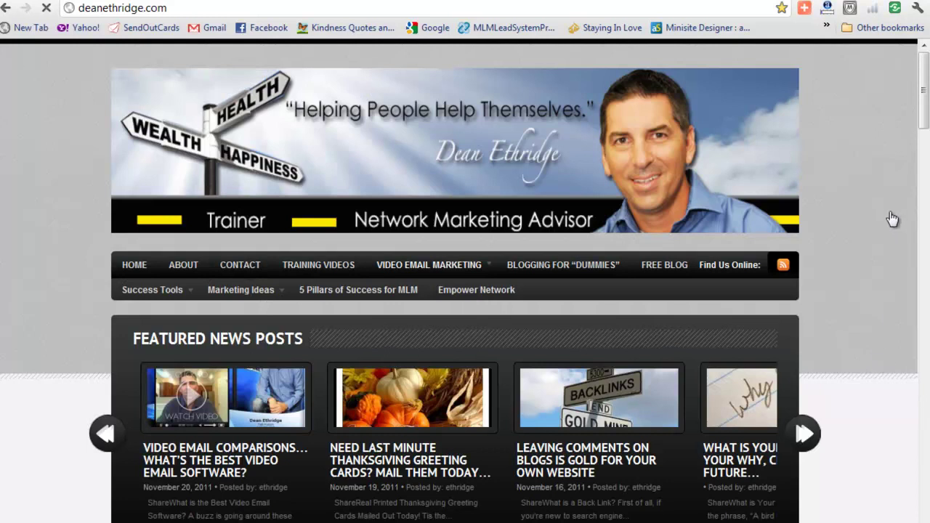
- Look over the blog's home page, including the featured news posts and recent articles
scroll(871, 151, "down", 1)
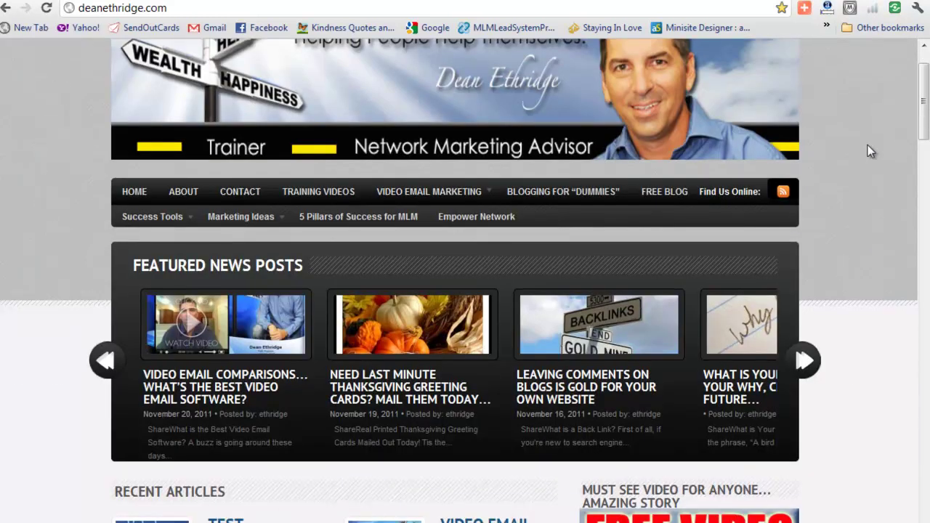
scroll(858, 218, "down", 7)
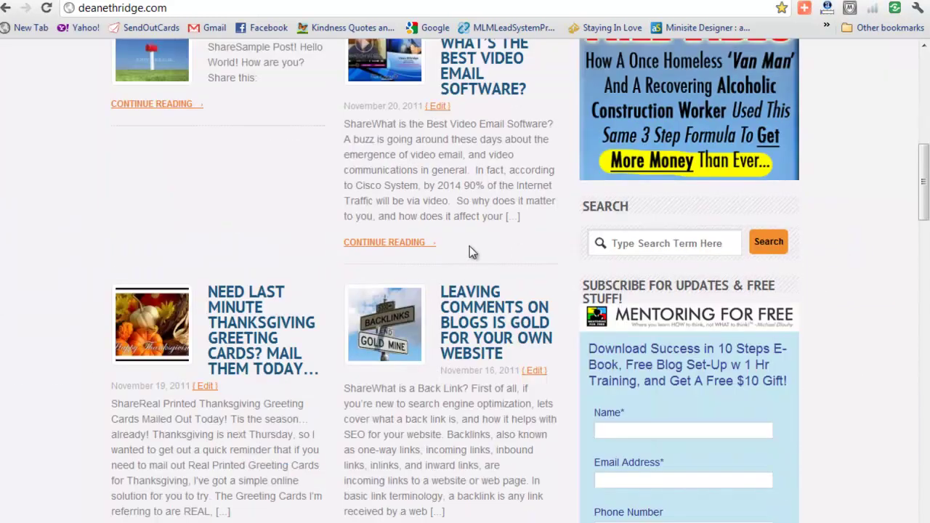
scroll(512, 262, "up", 1)
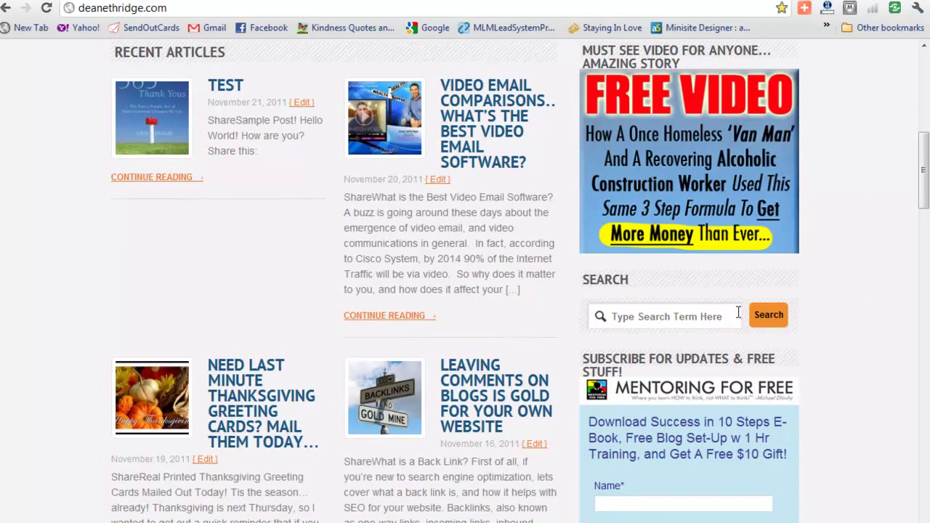
scroll(856, 180, "up", 2)
scroll(855, 180, "up", 5)
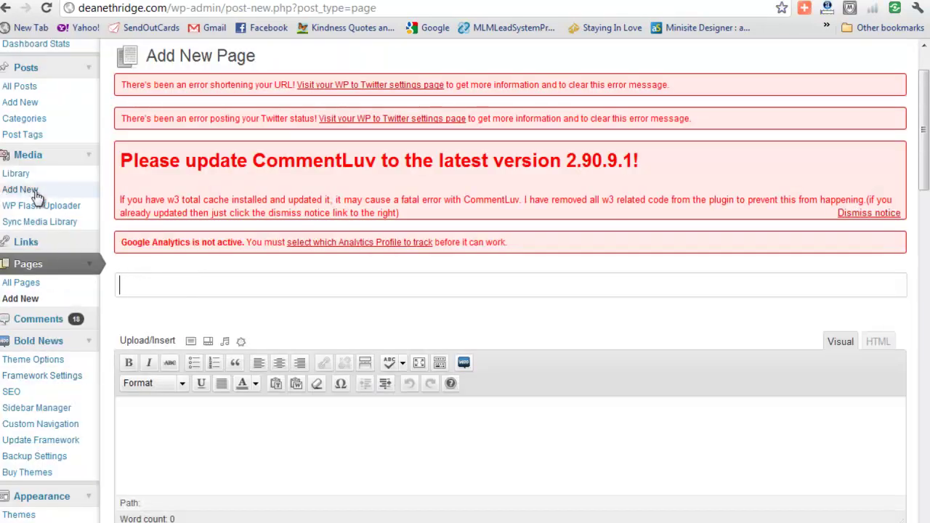
- Go back to the WordPress admin and open the Menus settings to view the Main Navigation menu
scroll(56, 276, "down", 3)
left_click(30, 332)
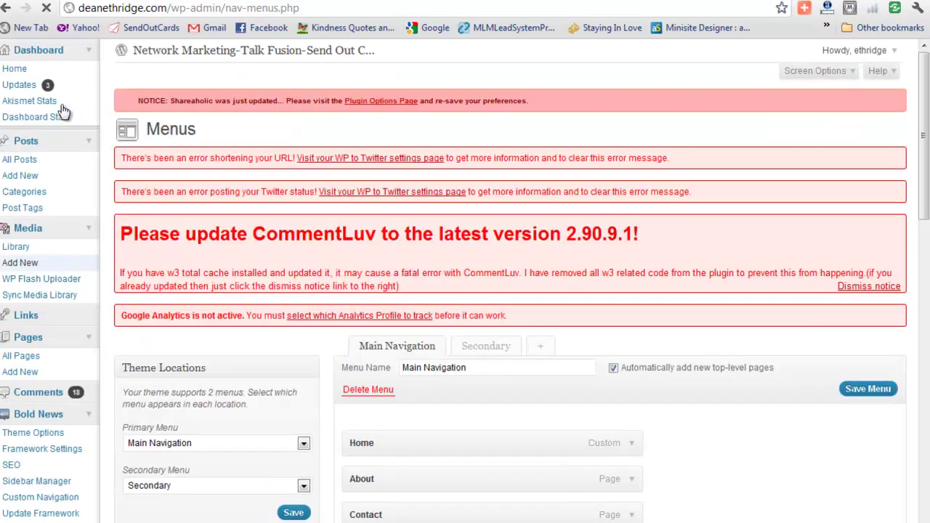
scroll(64, 107, "down", 2)
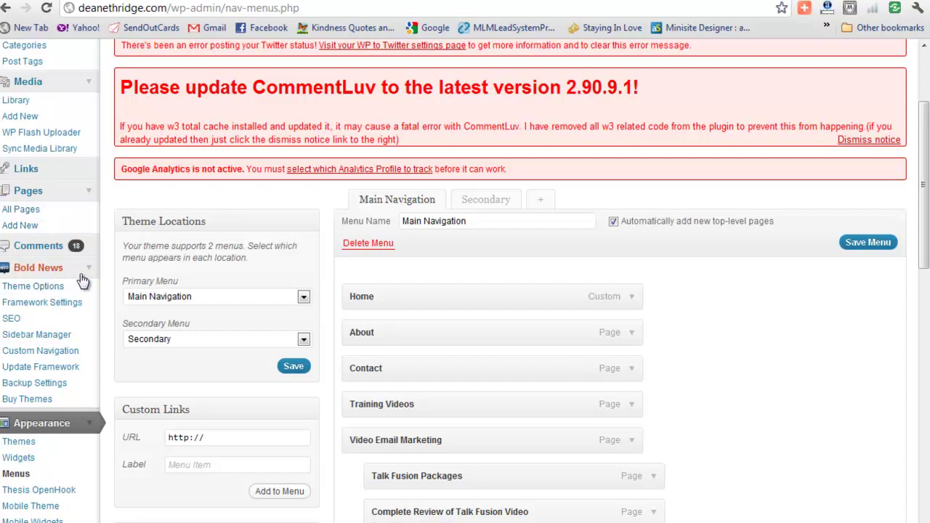
scroll(29, 327, "down", 3)
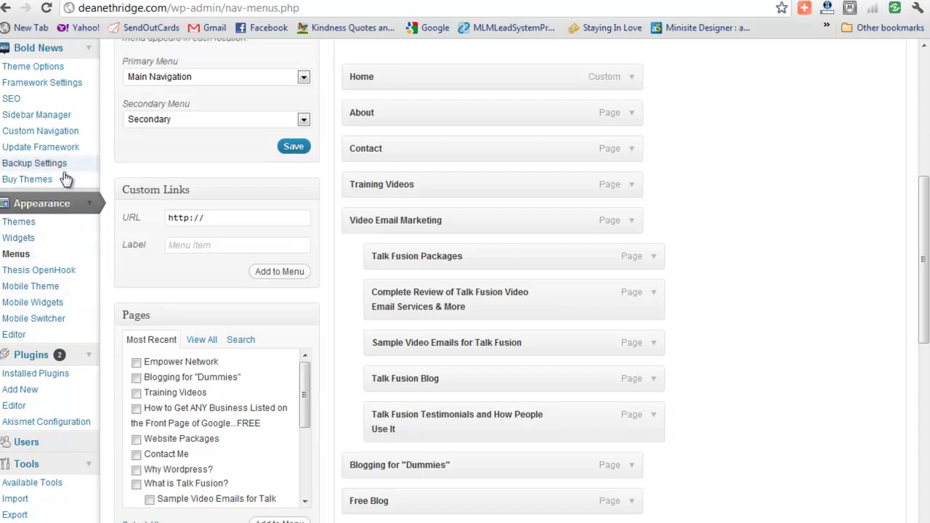
scroll(45, 177, "down", 3)
scroll(86, 275, "up", 6)
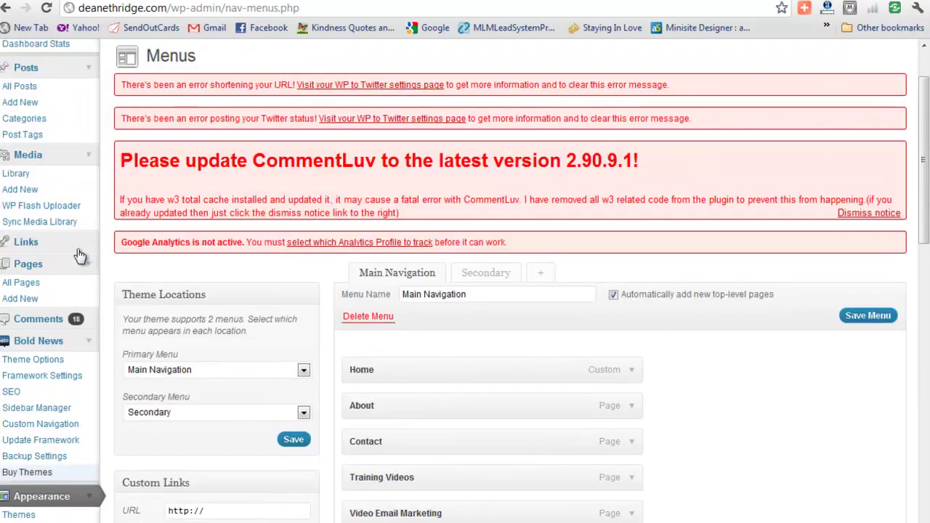
- Examine the Main Navigation menu's items and the list of pages that can be added to it
scroll(82, 262, "down", 3)
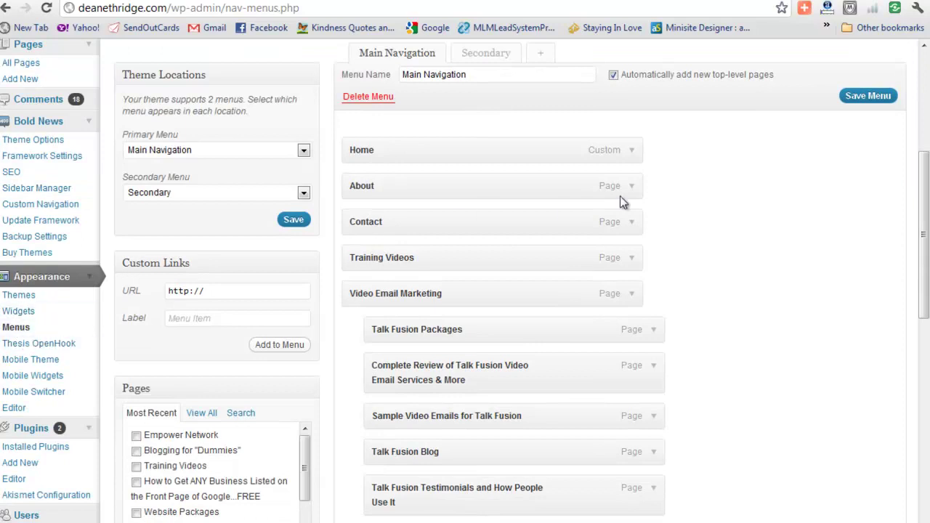
scroll(772, 225, "up", 1)
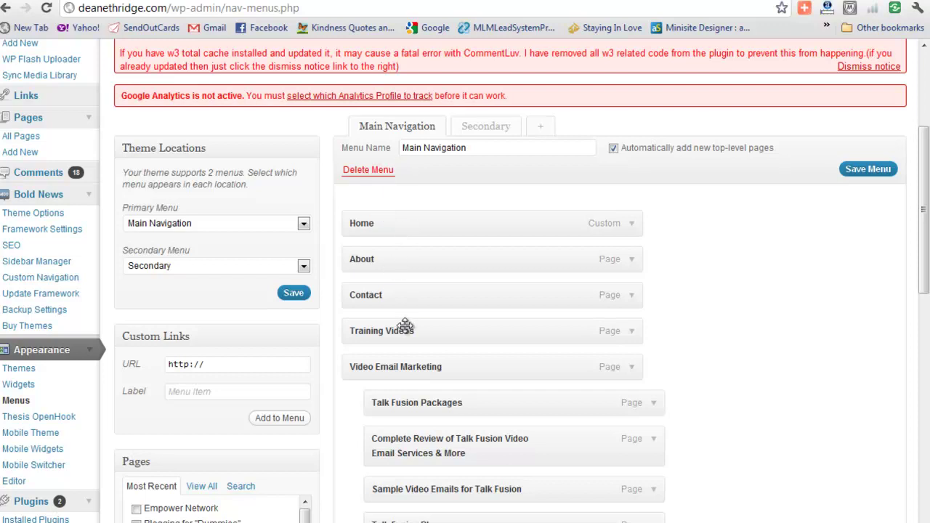
scroll(336, 413, "down", 5)
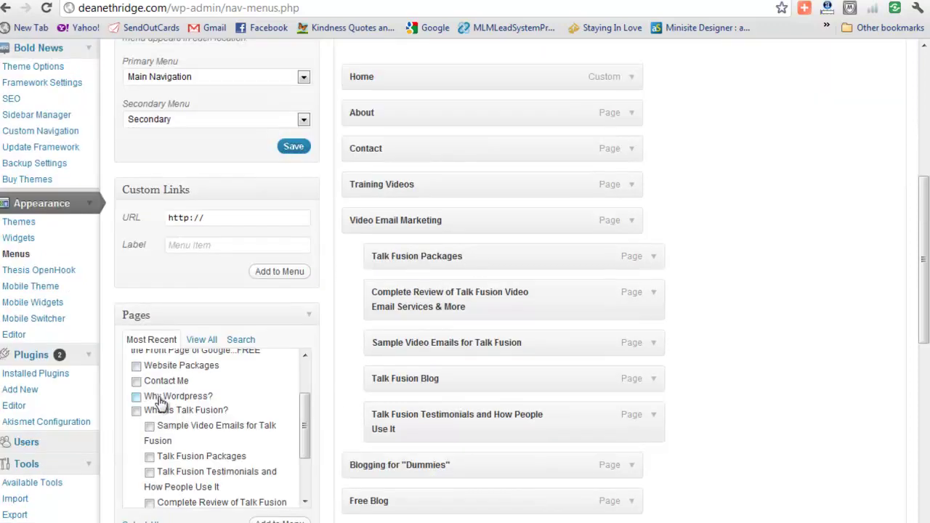
scroll(159, 400, "down", 3)
scroll(326, 460, "down", 3)
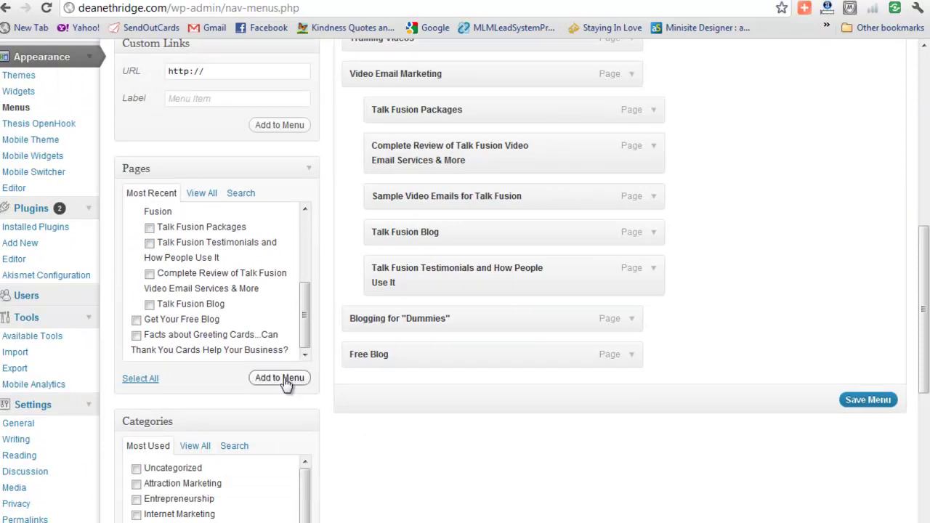
scroll(849, 108, "up", 3)
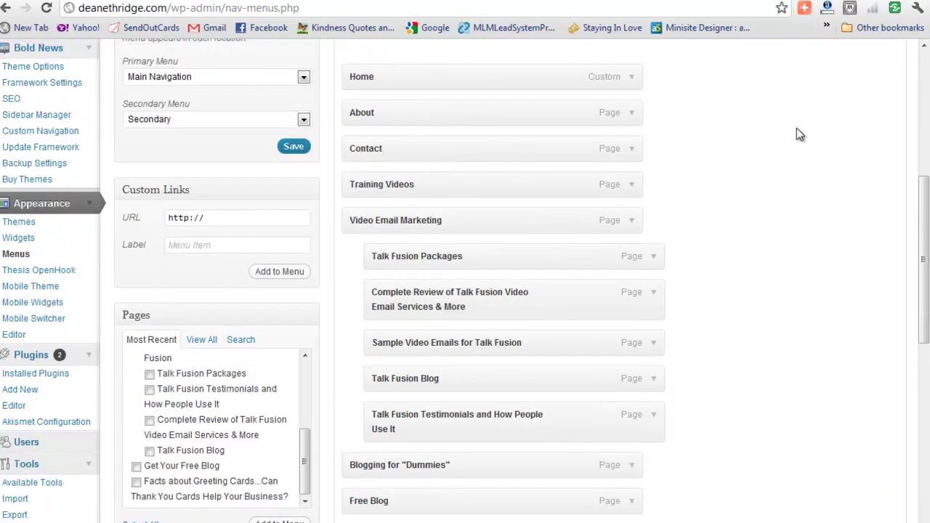
scroll(812, 180, "up", 3)
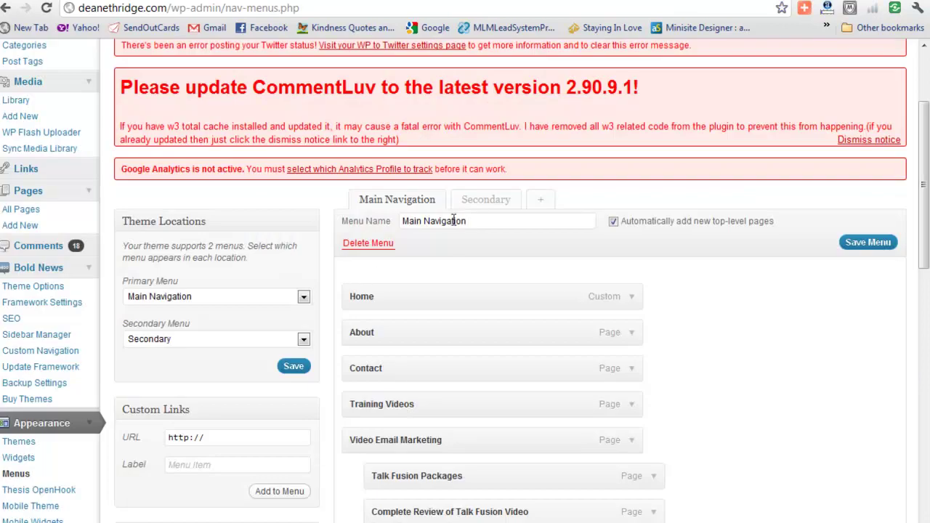
- Open the Secondary menu for editing and review its items and sub-items
left_click(490, 200)
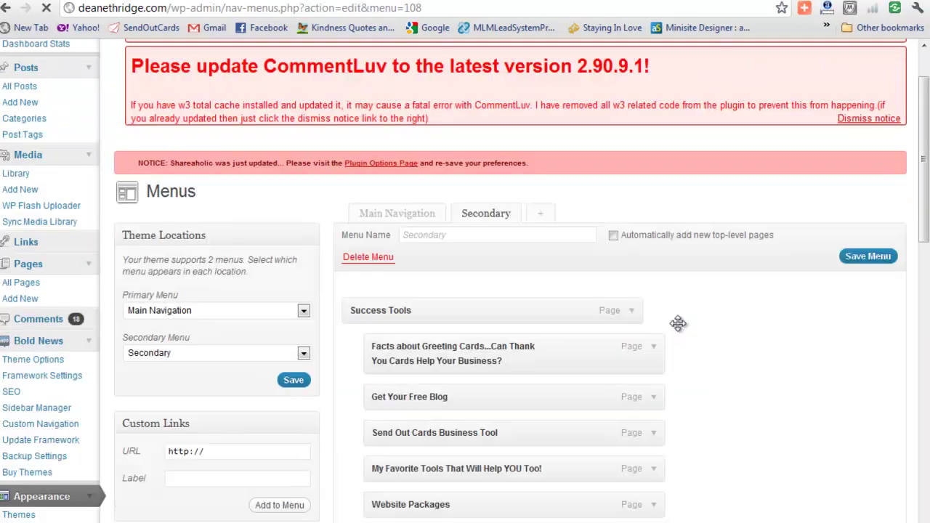
scroll(772, 349, "down", 4)
scroll(770, 348, "down", 3)
scroll(756, 347, "up", 6)
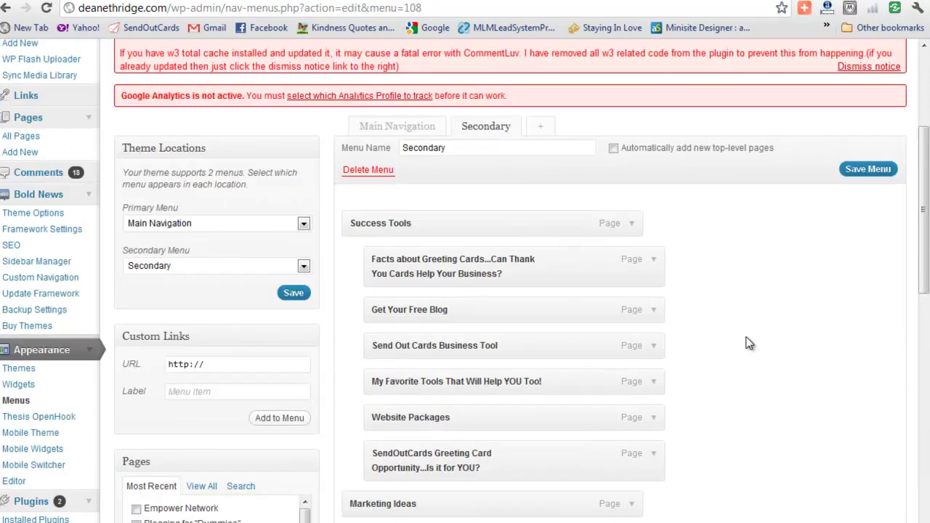